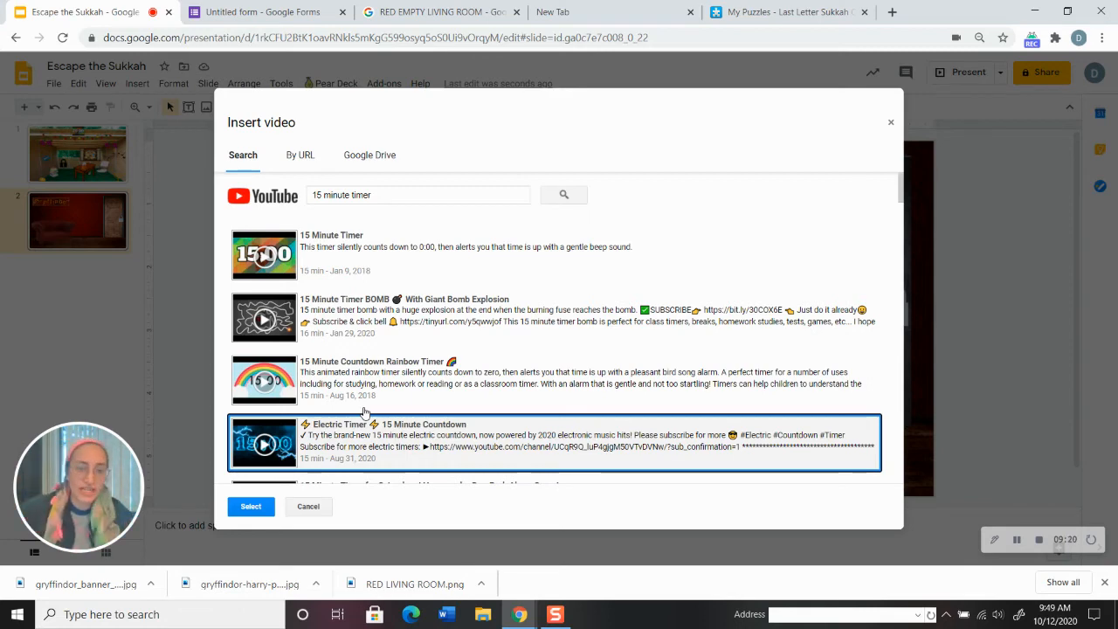
Step: Insert the Electric Timer 15 Minute Countdown video, shrink it, and place it just beside the Gryffindor banner
click(251, 508)
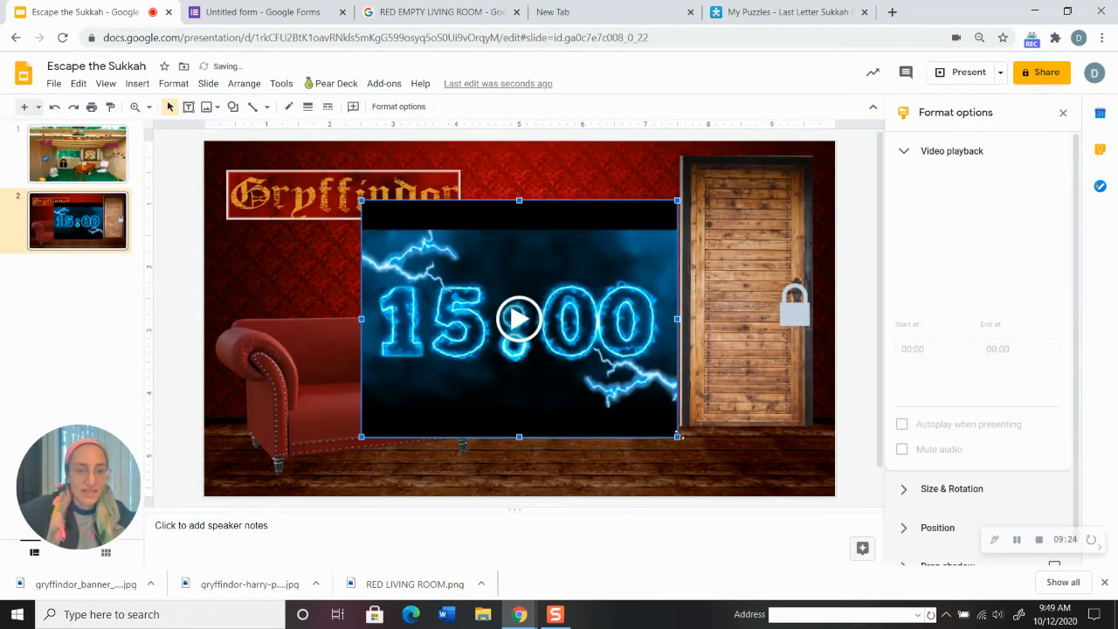
drag(679, 436, 458, 272)
drag(410, 237, 522, 184)
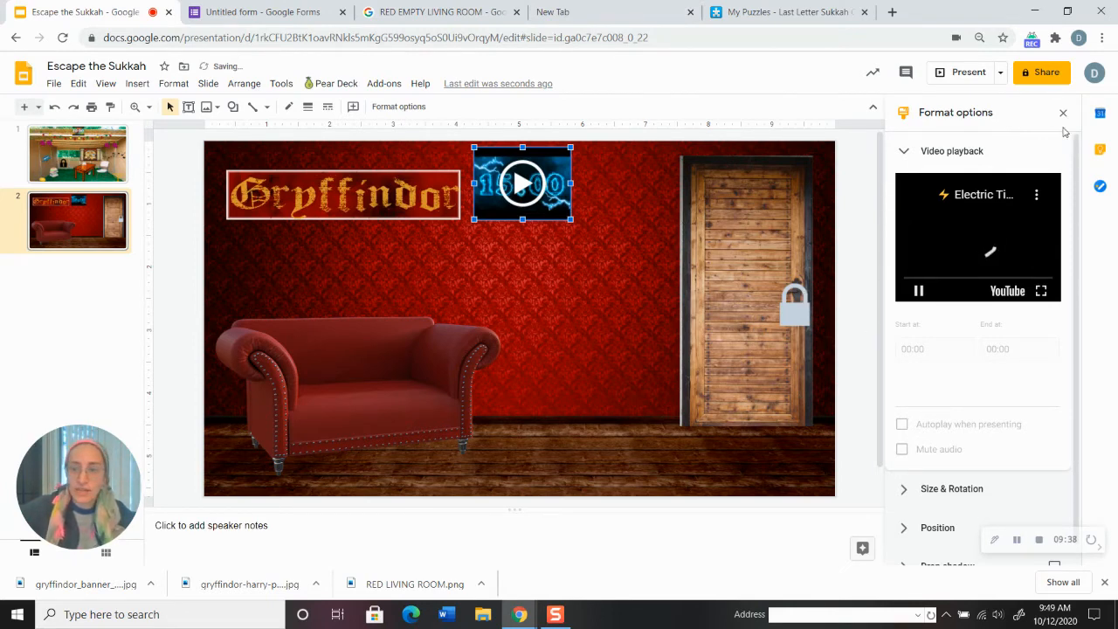
click(856, 278)
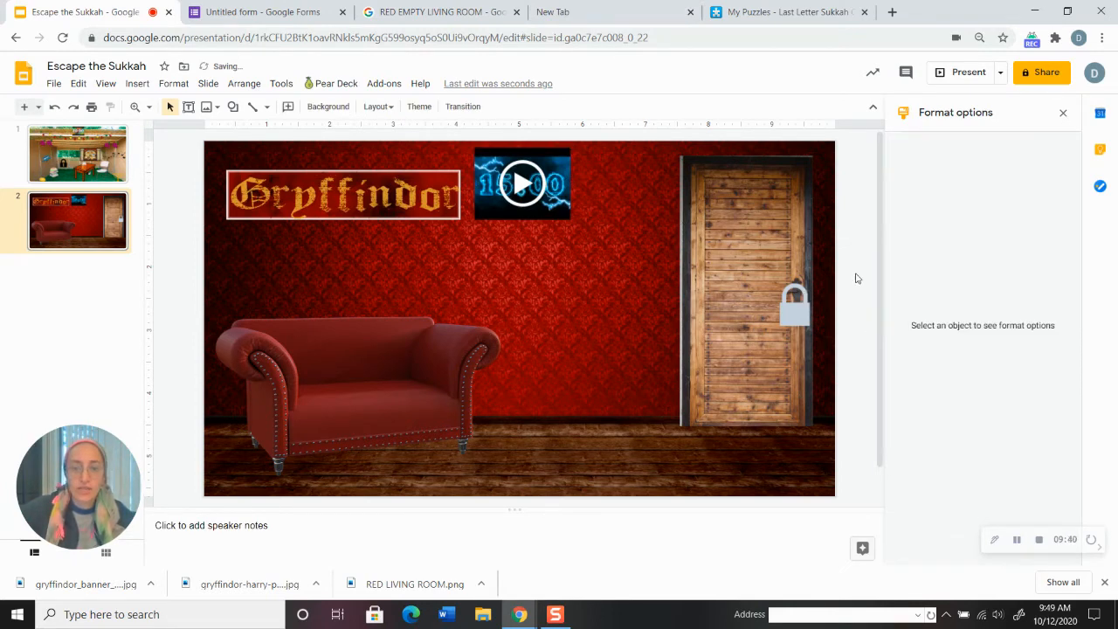
Step: Add a text box about 1.83 by 0.67 inches to slide 2 and position it just beneath the timer video
click(137, 83)
click(159, 127)
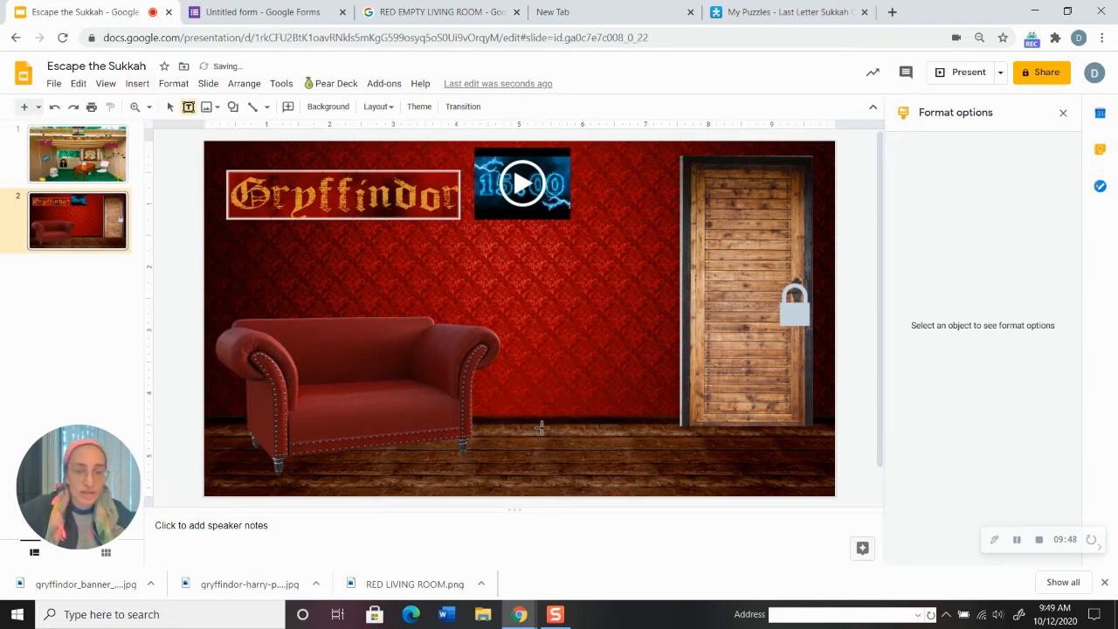
drag(590, 215, 703, 266)
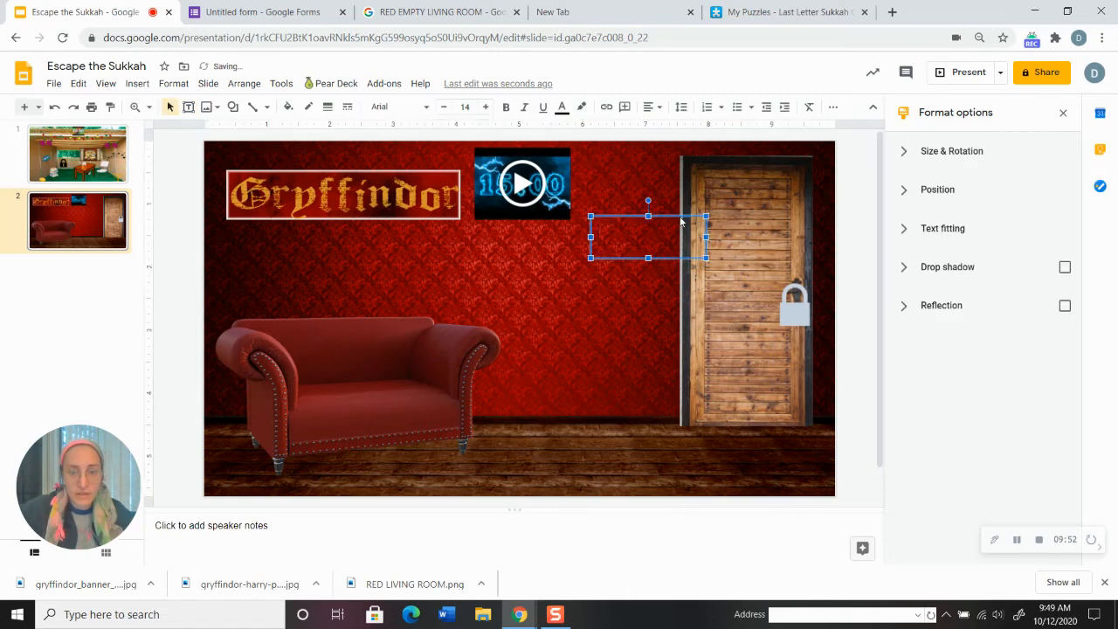
drag(646, 241, 530, 254)
click(532, 258)
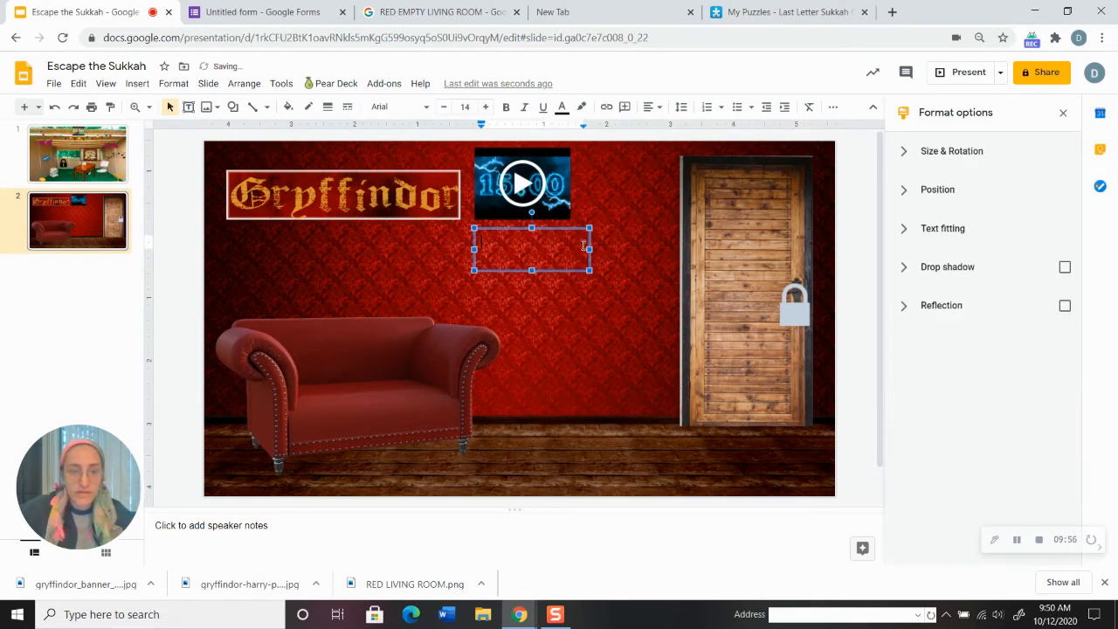
Step: Enter the text "Directions" in the text box beneath the timer
text(d)
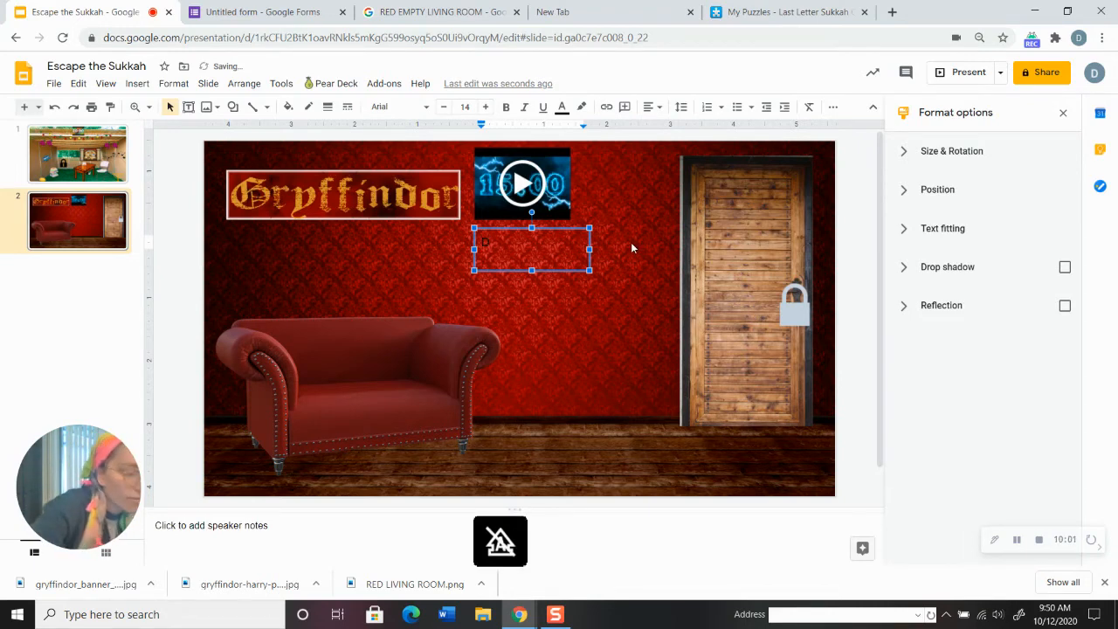
text(d)
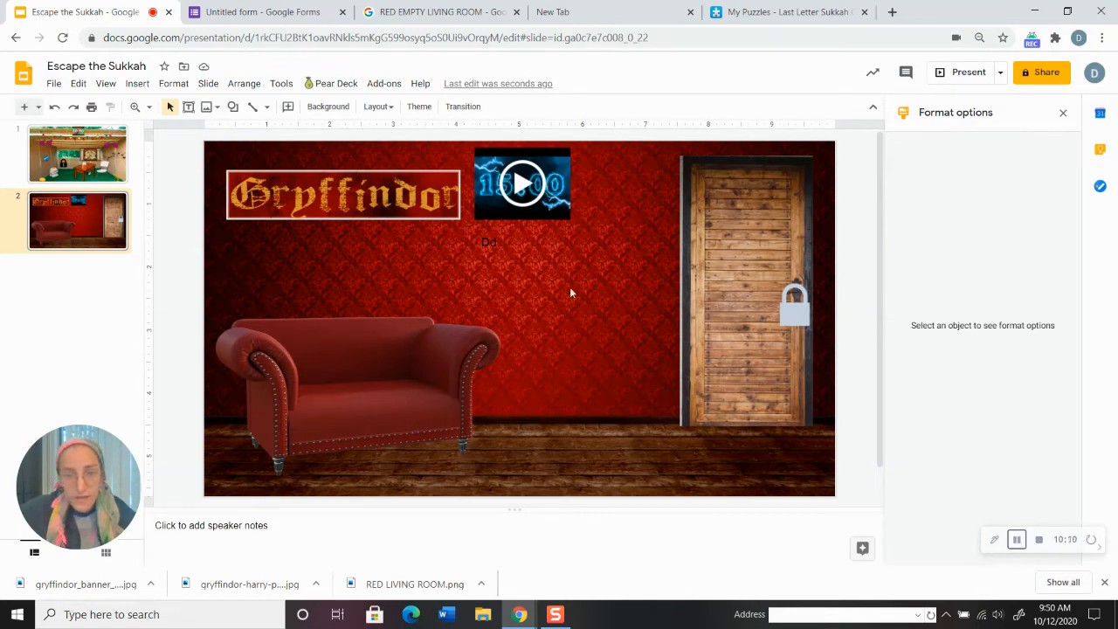
click(491, 249)
click(491, 250)
key(Caps_Lock)
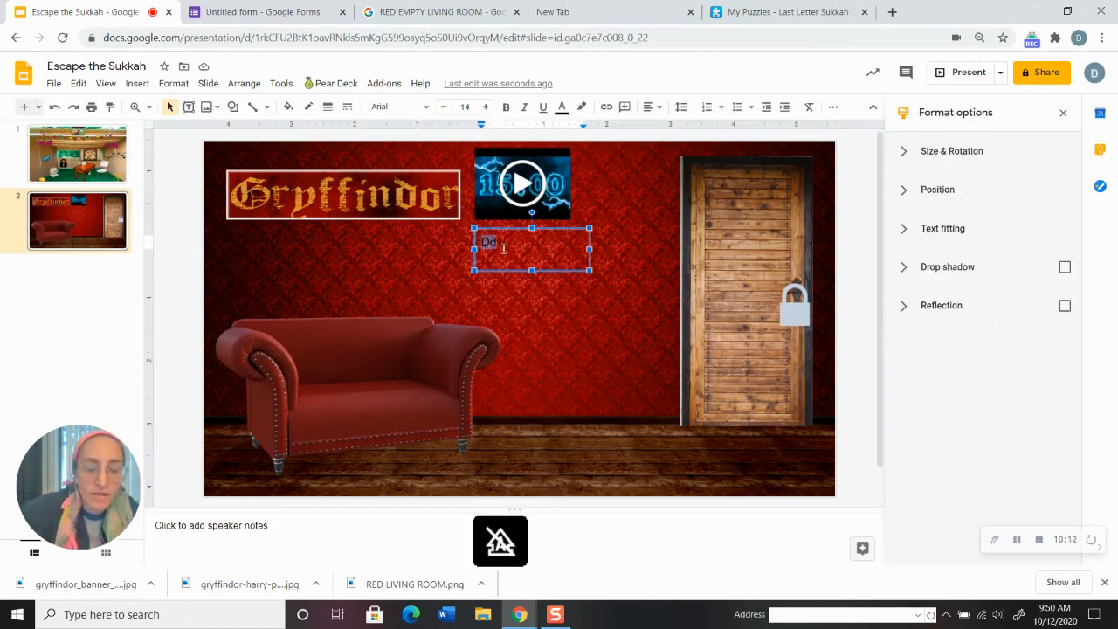
key(Caps_Lock)
key(BackSpace)
key(Caps_Lock)
text(irections)
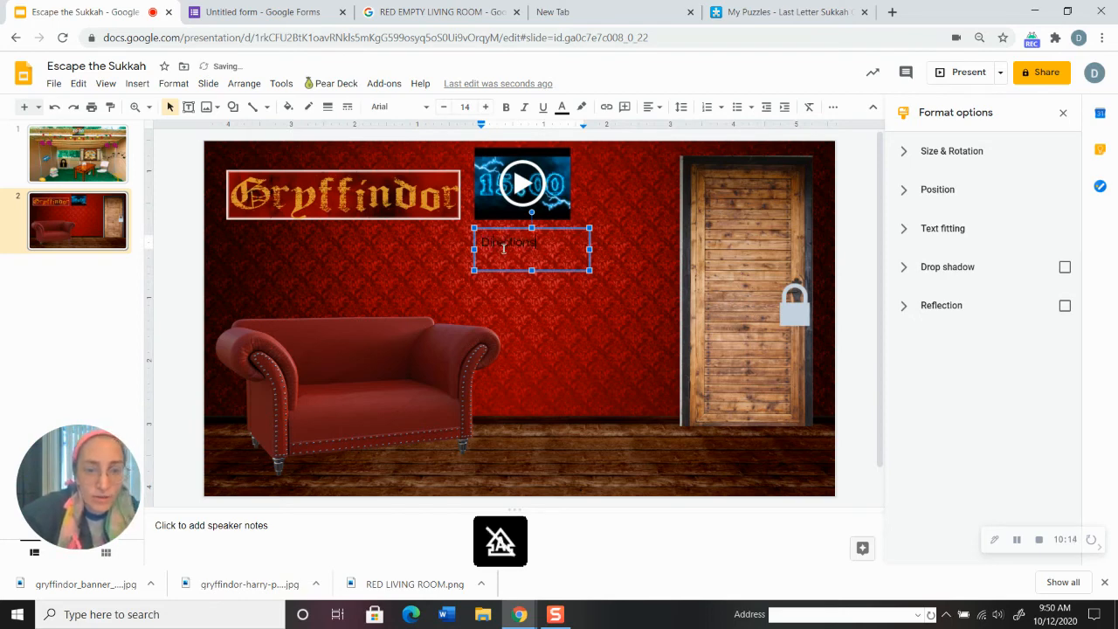
key(Caps_Lock)
Step: Make the word "Directions" bold and color it yellow
double_click(503, 248)
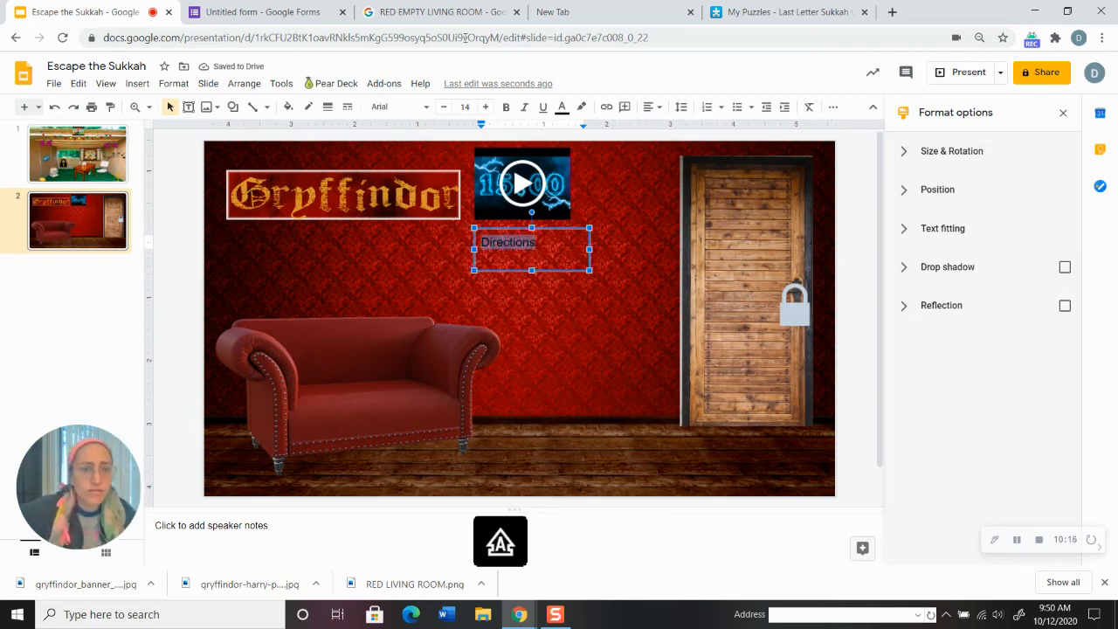
click(904, 153)
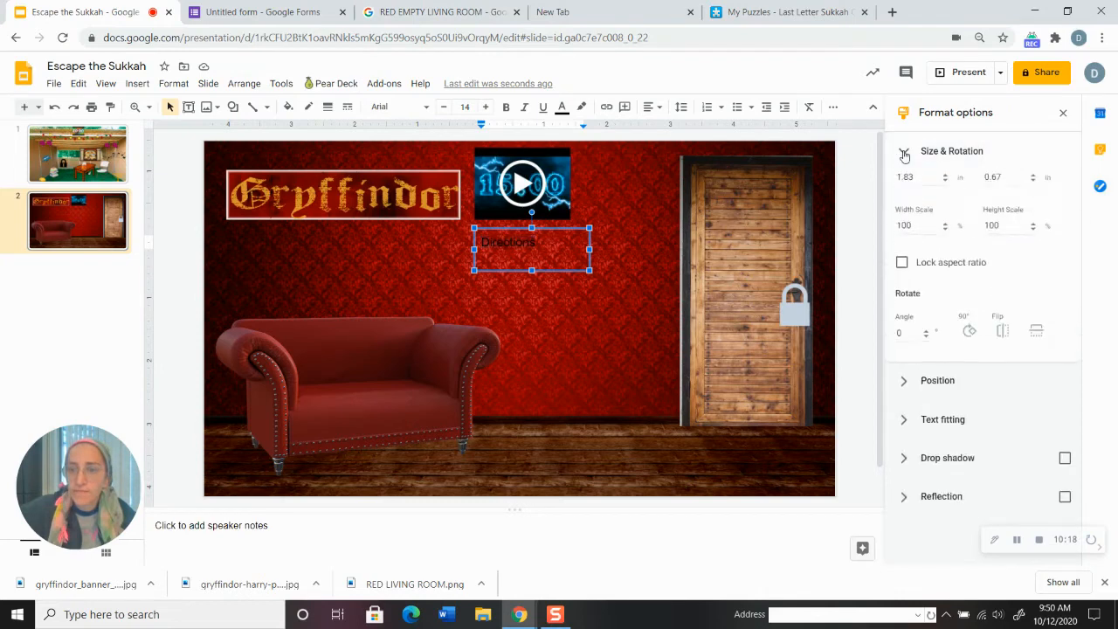
click(904, 151)
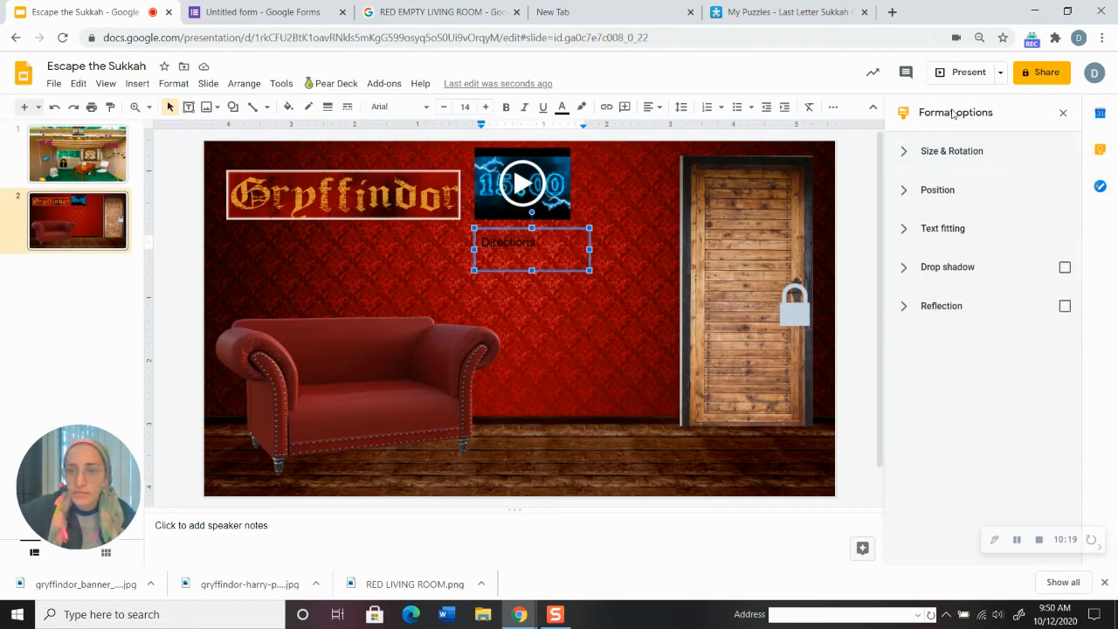
click(506, 107)
click(427, 106)
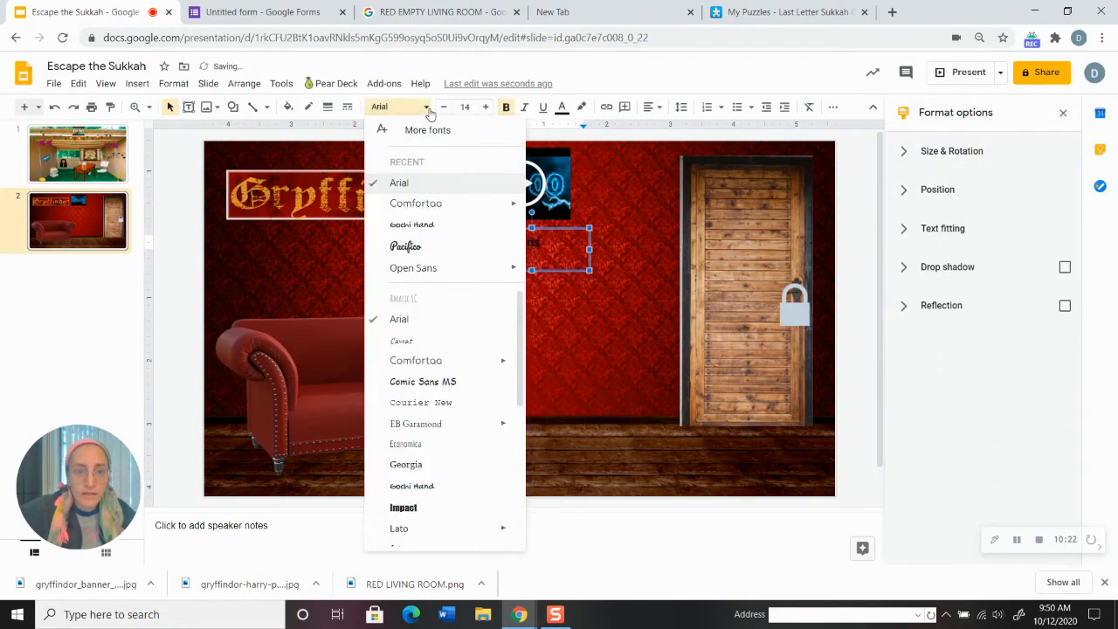
click(562, 106)
click(614, 181)
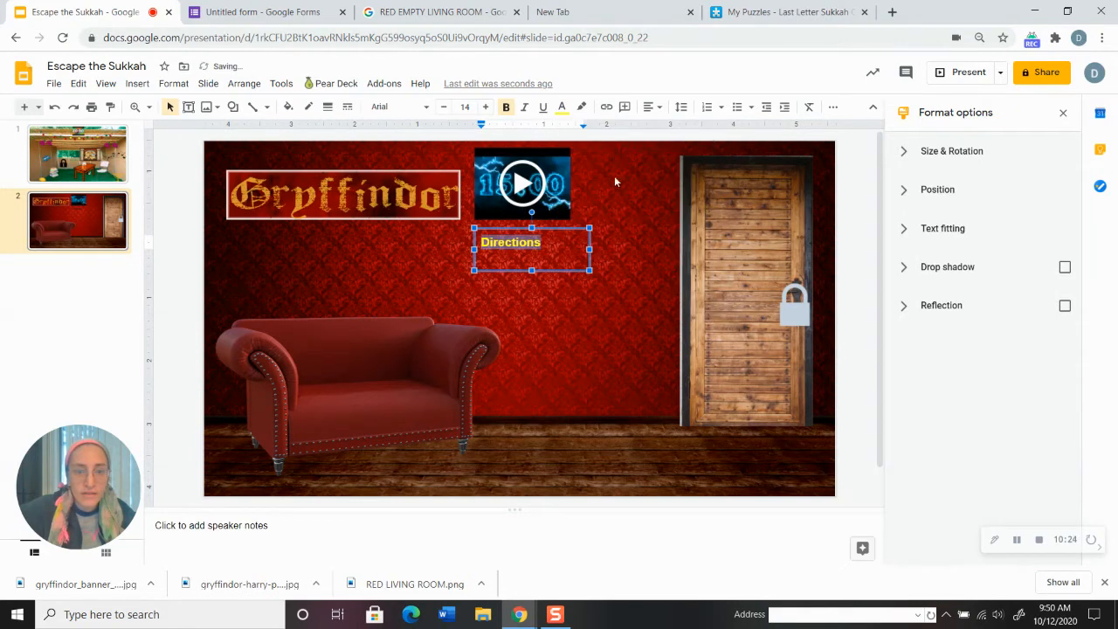
click(517, 248)
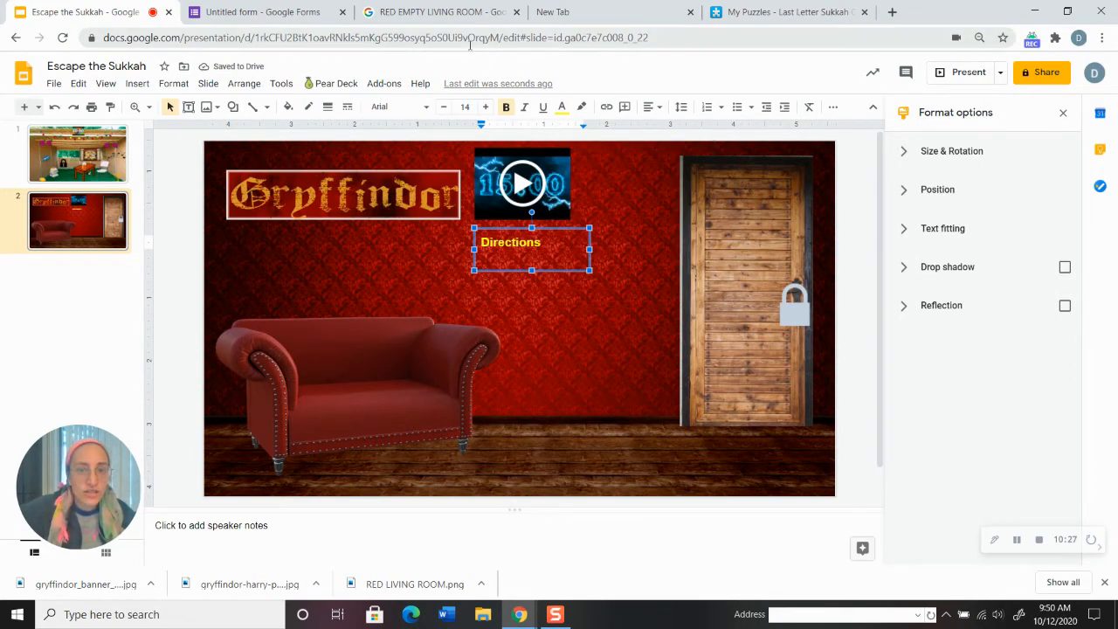
click(1015, 539)
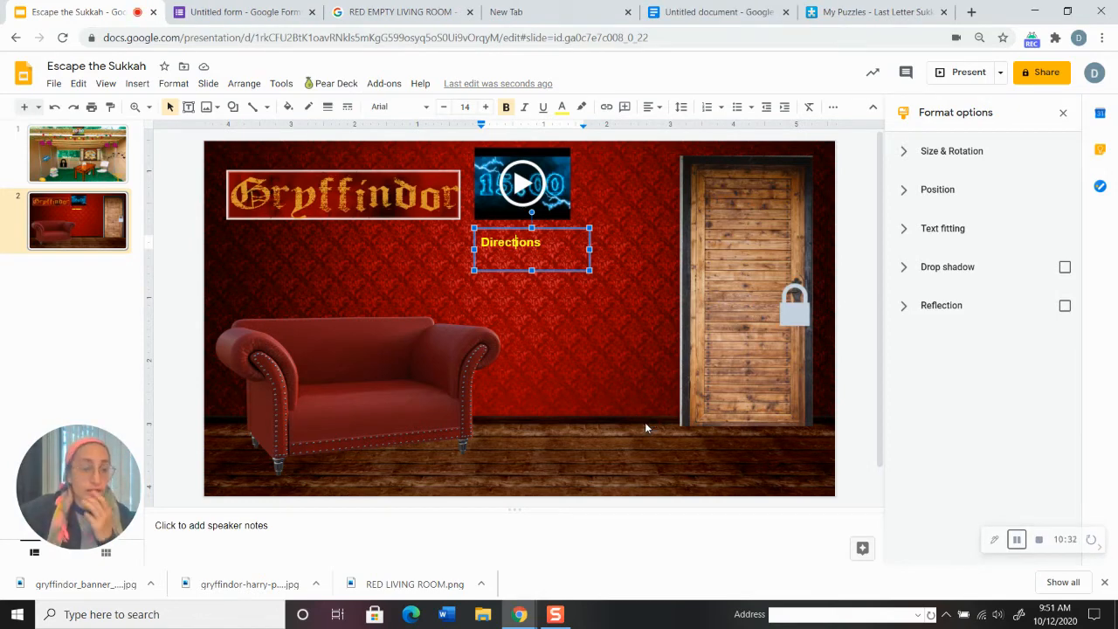
Step: Switch to the untitled Google Docs document and enter the title "Escape the Gryffindor Common Room"
click(740, 11)
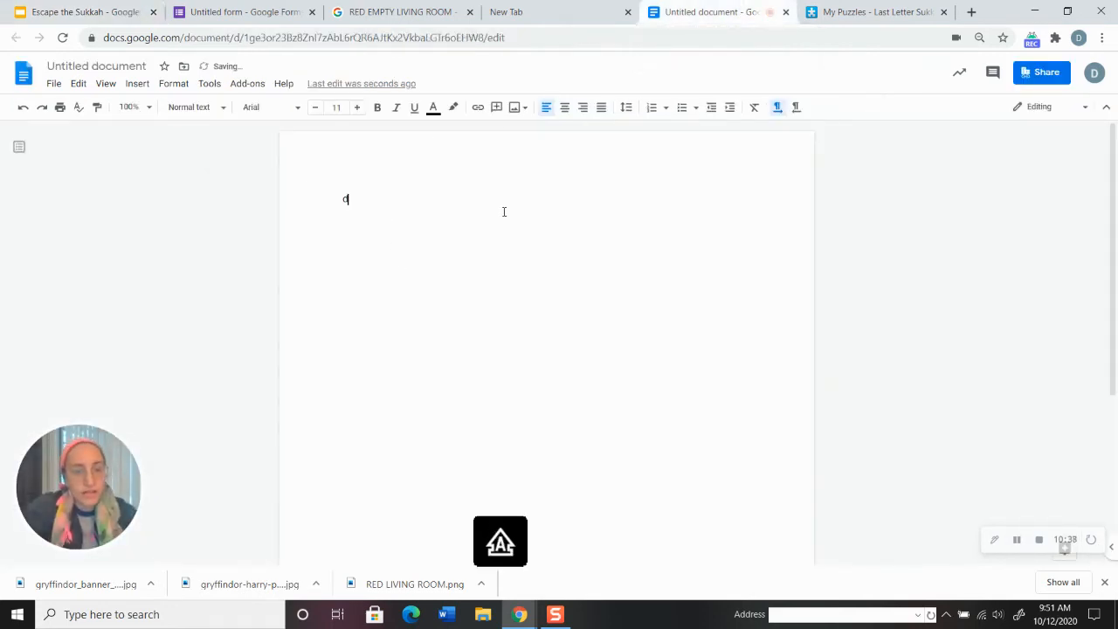
text(Escape)
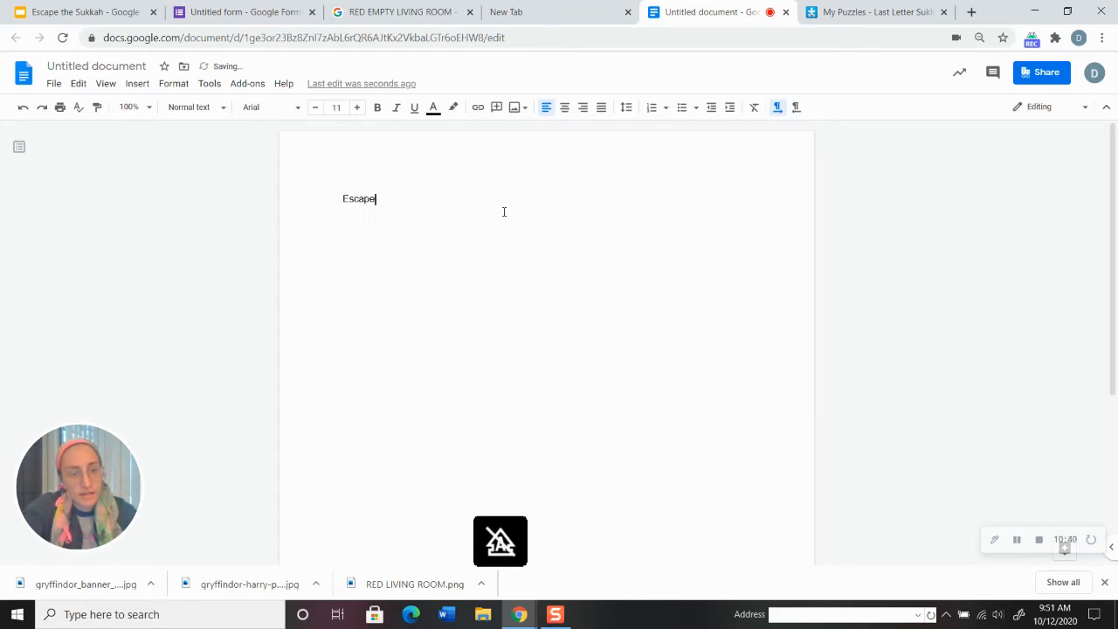
text( the Gryffindor Common Room)
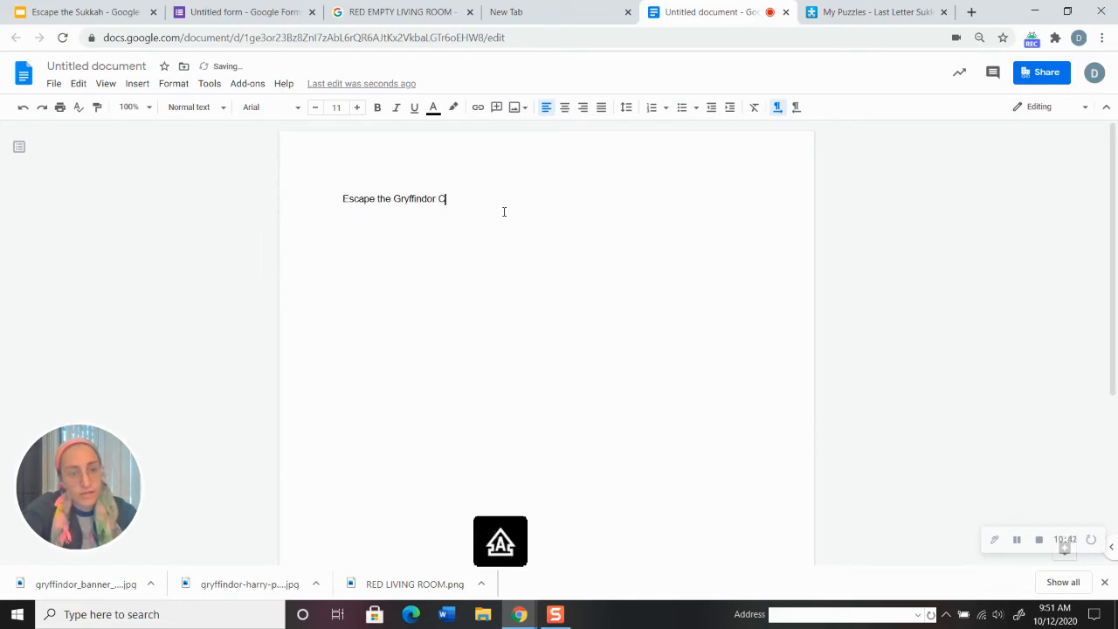
Step: Add a line below the title: "Can you figure out the final clue and open the lock to escape? Mwahahahah Muggles!"
key(Return)
text(Can you figure out hte)
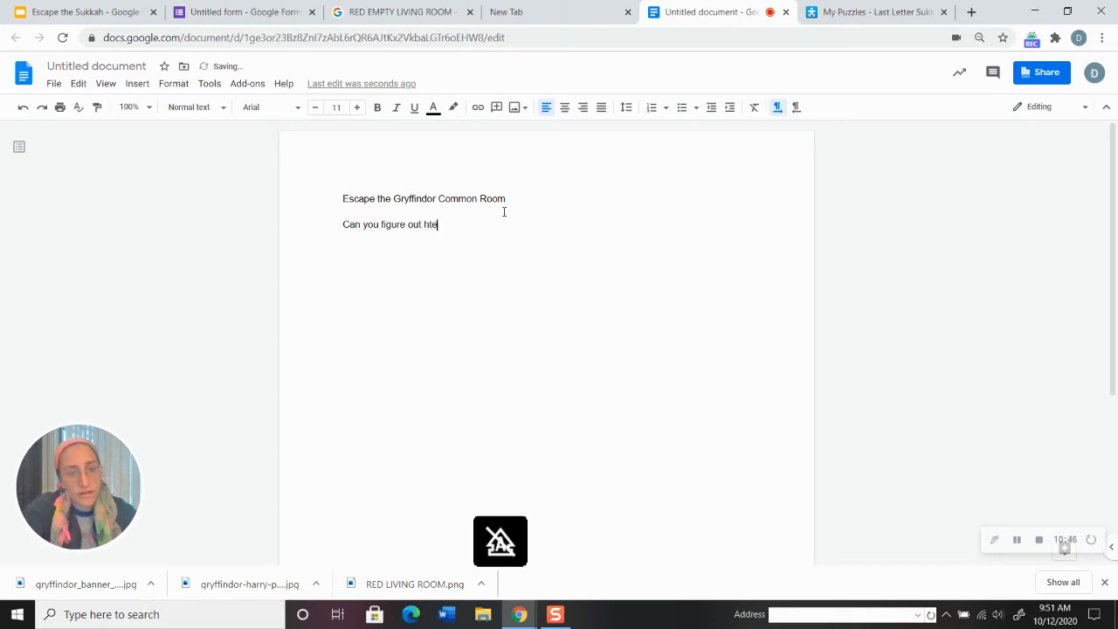
key(BackSpace)
key(BackSpace)
key(BackSpace)
text(the final clue and )
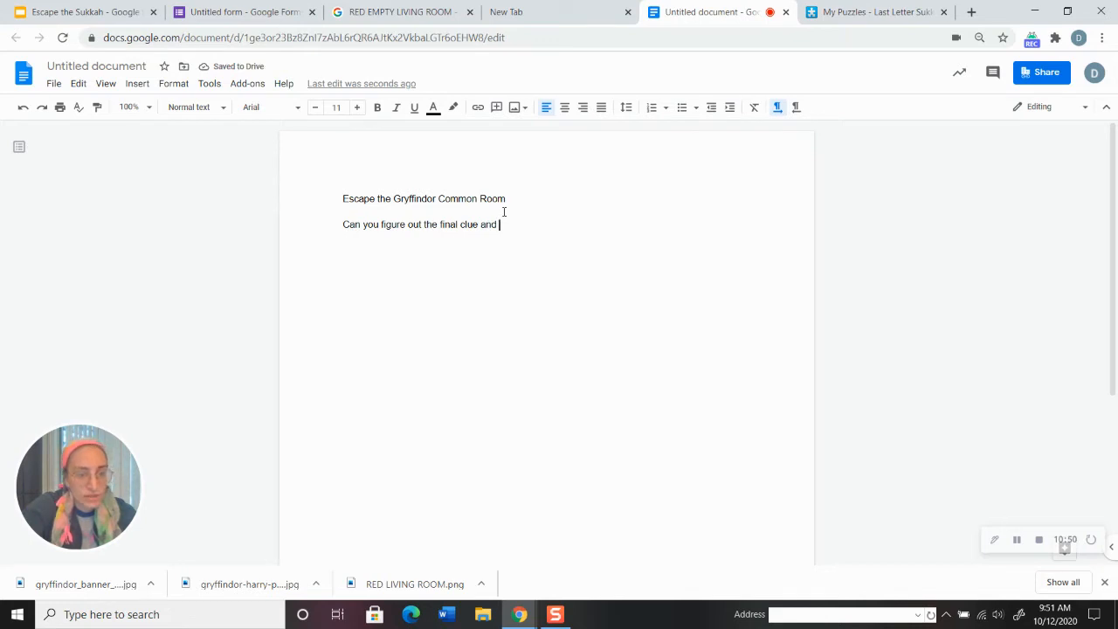
text(open the)
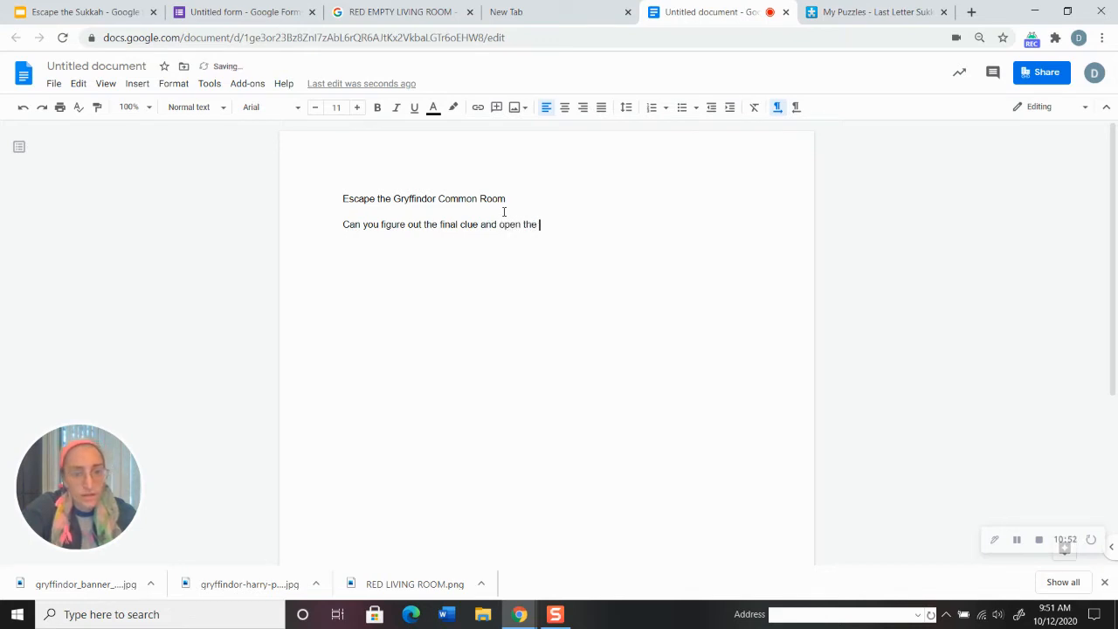
text( lock to escape? )
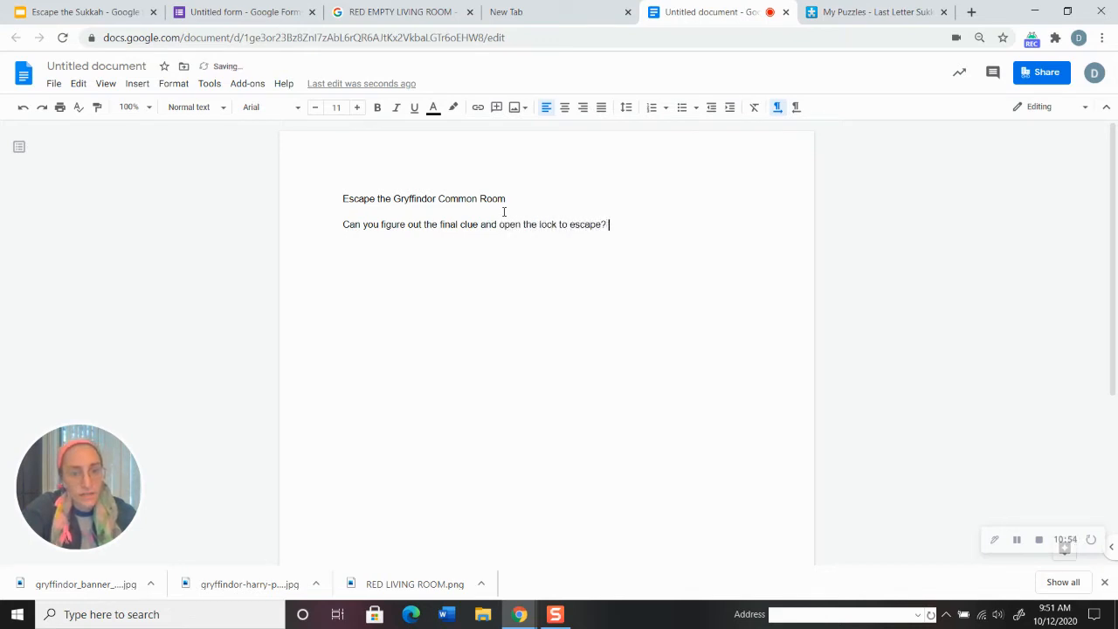
text(M)
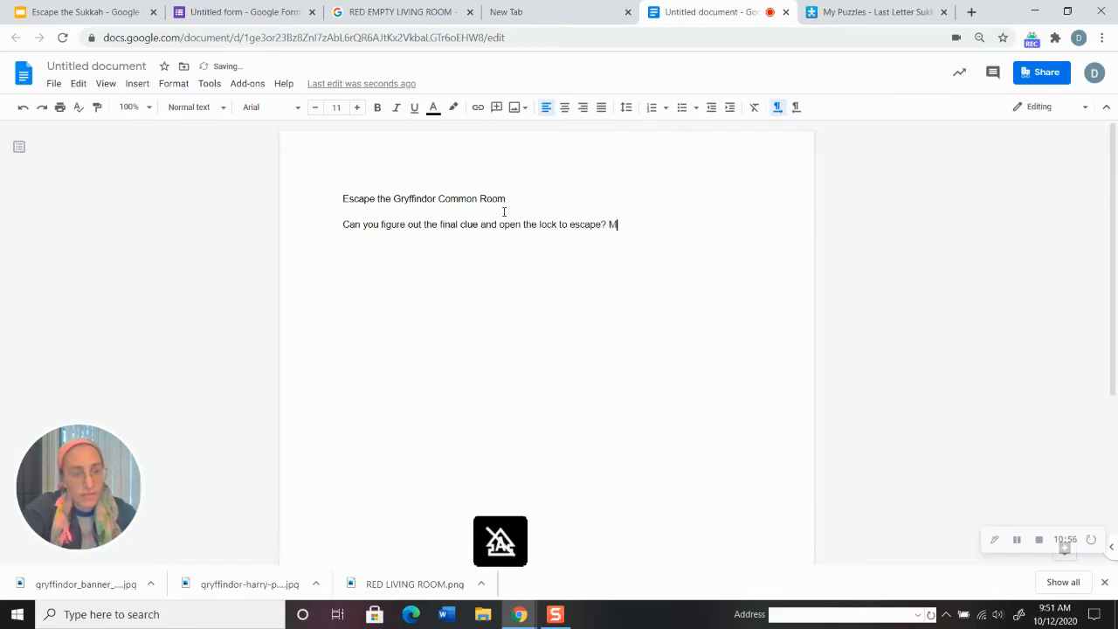
text(wahahahah Muggles!)
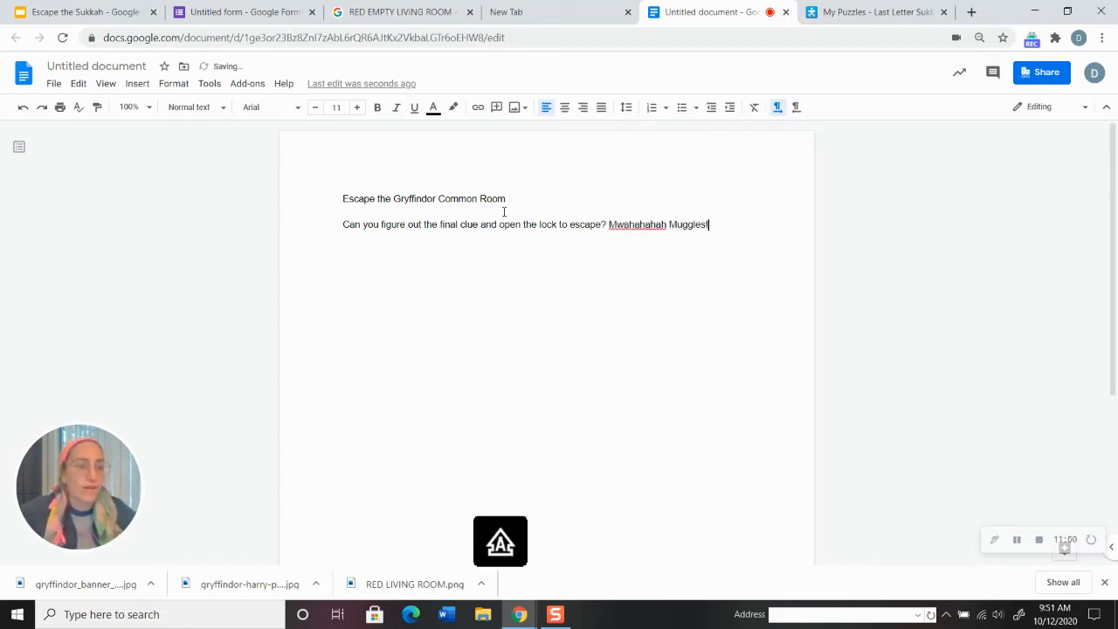
Step: Publish the directions document to the web and copy its published link
click(54, 83)
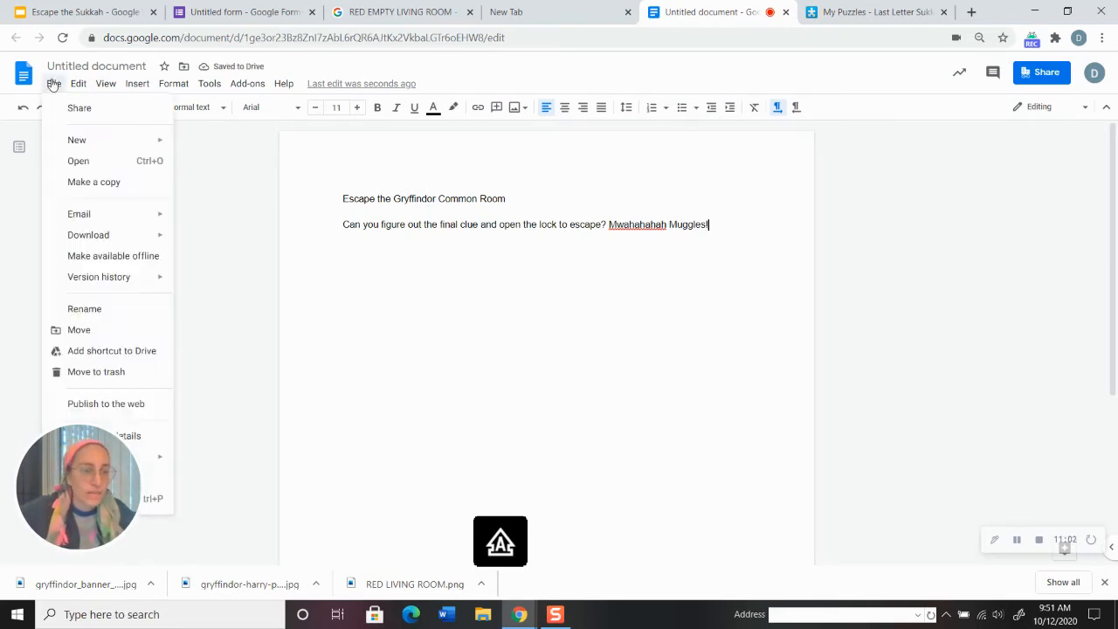
click(121, 409)
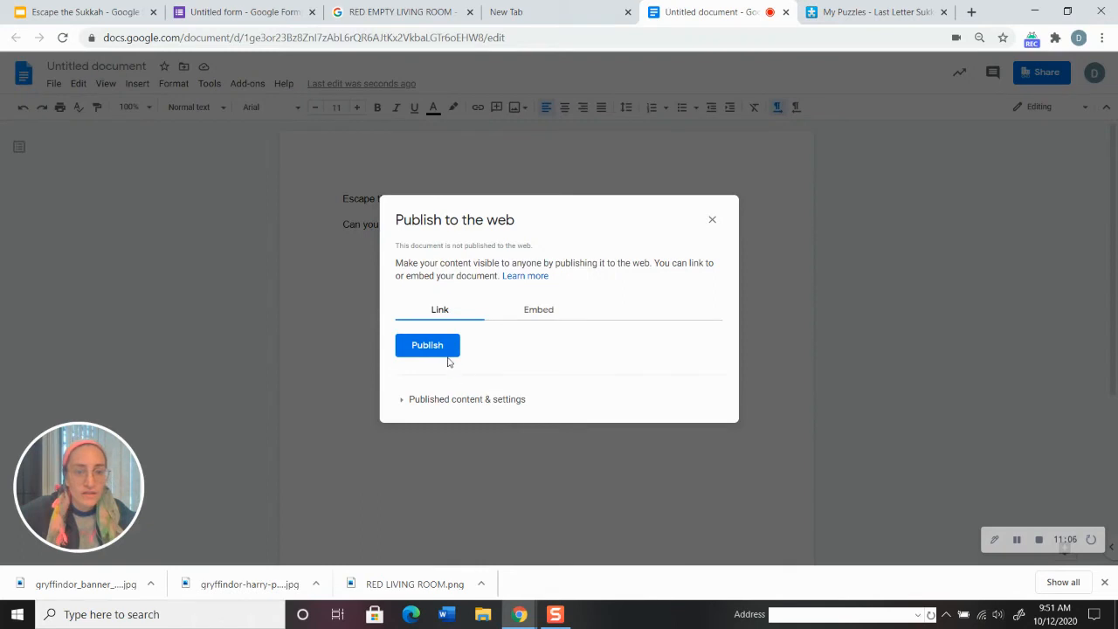
click(447, 353)
click(649, 120)
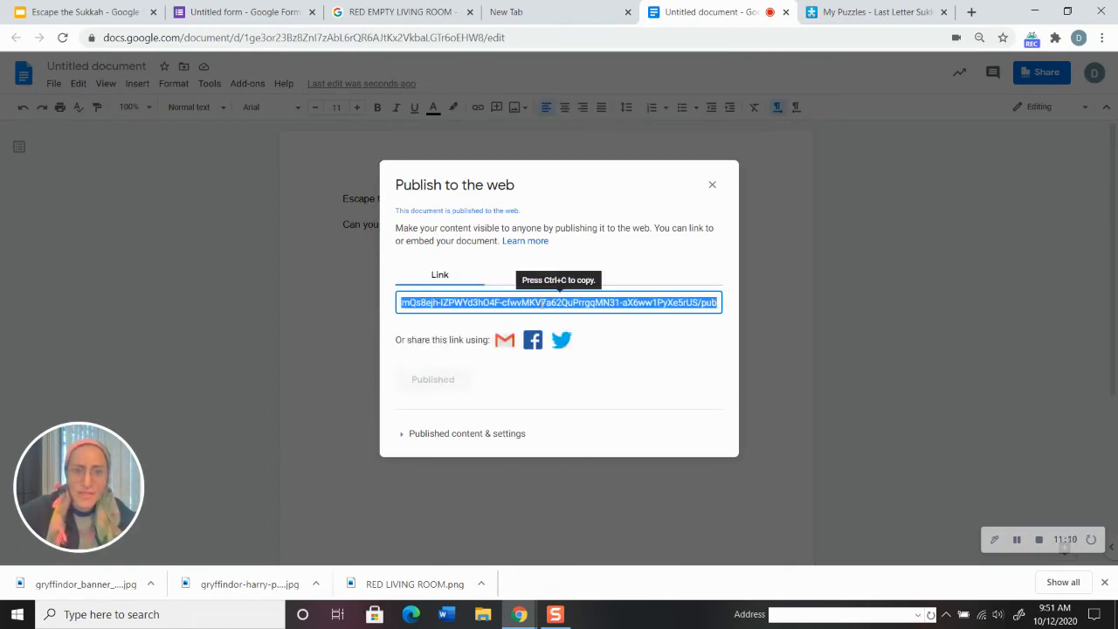
right_click(544, 302)
click(564, 319)
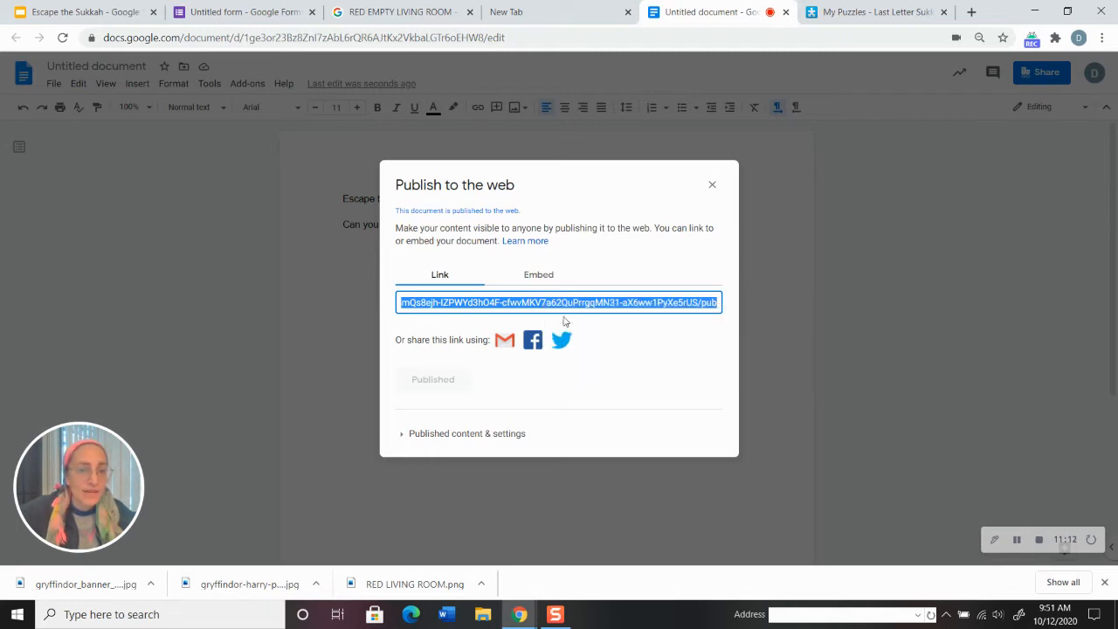
click(711, 185)
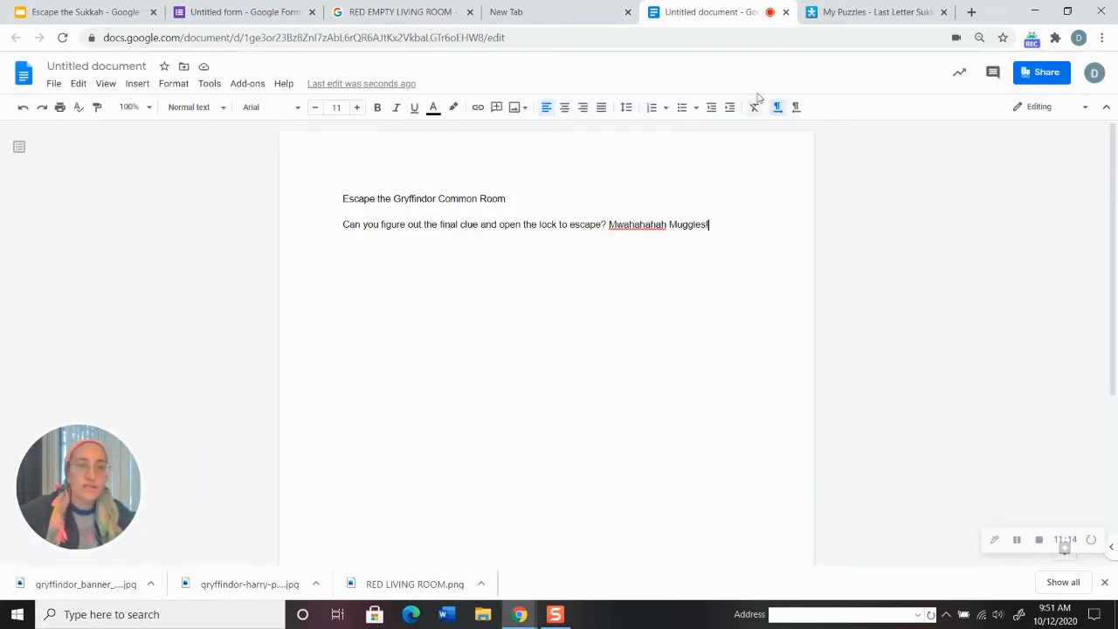
Step: Switch to the escape room presentation in Google Slides and link the word "Directions" to the published document's copied web address
click(66, 10)
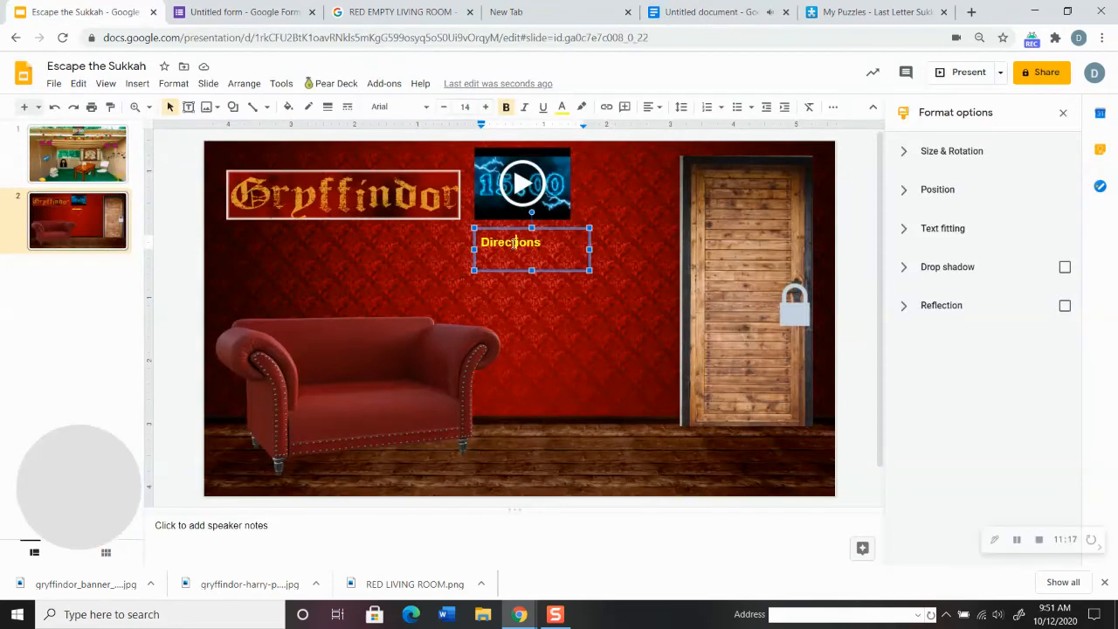
double_click(513, 243)
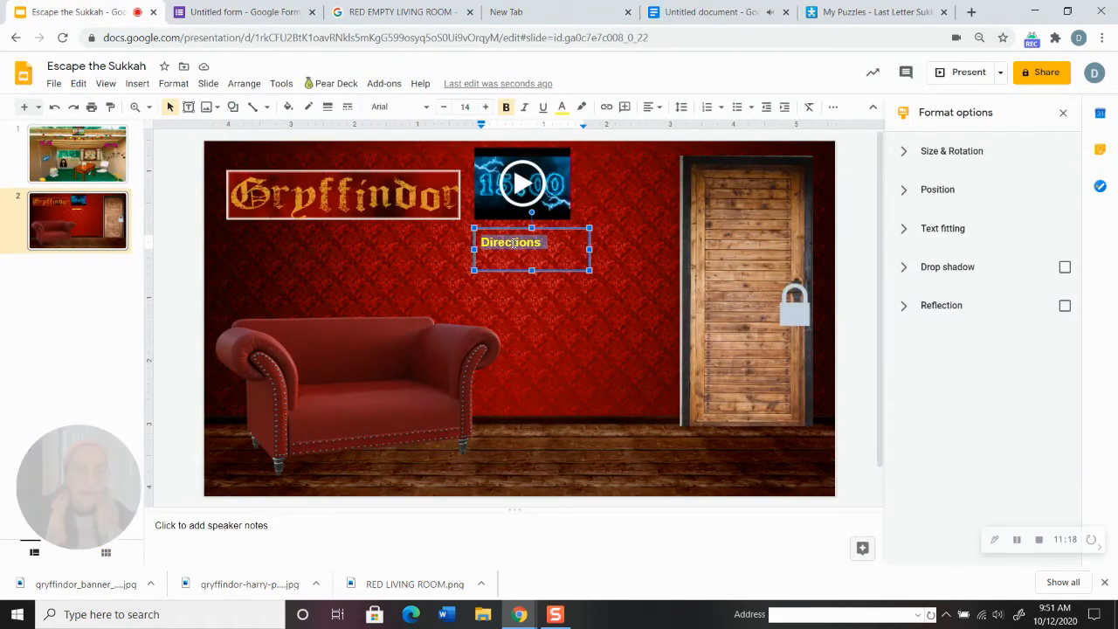
right_click(529, 250)
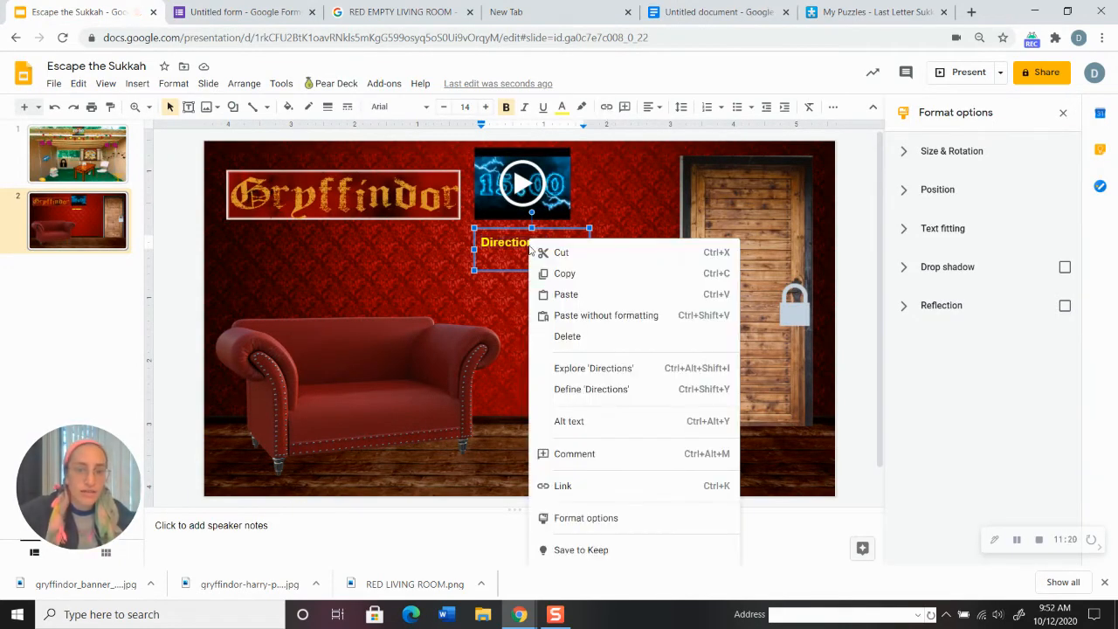
click(576, 486)
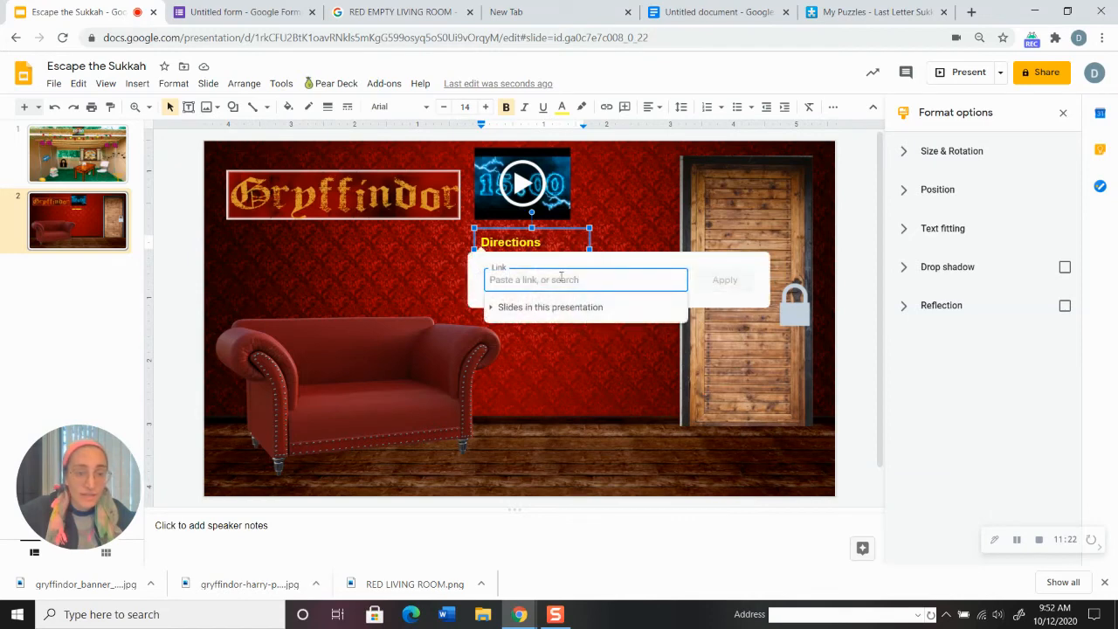
right_click(561, 277)
click(612, 387)
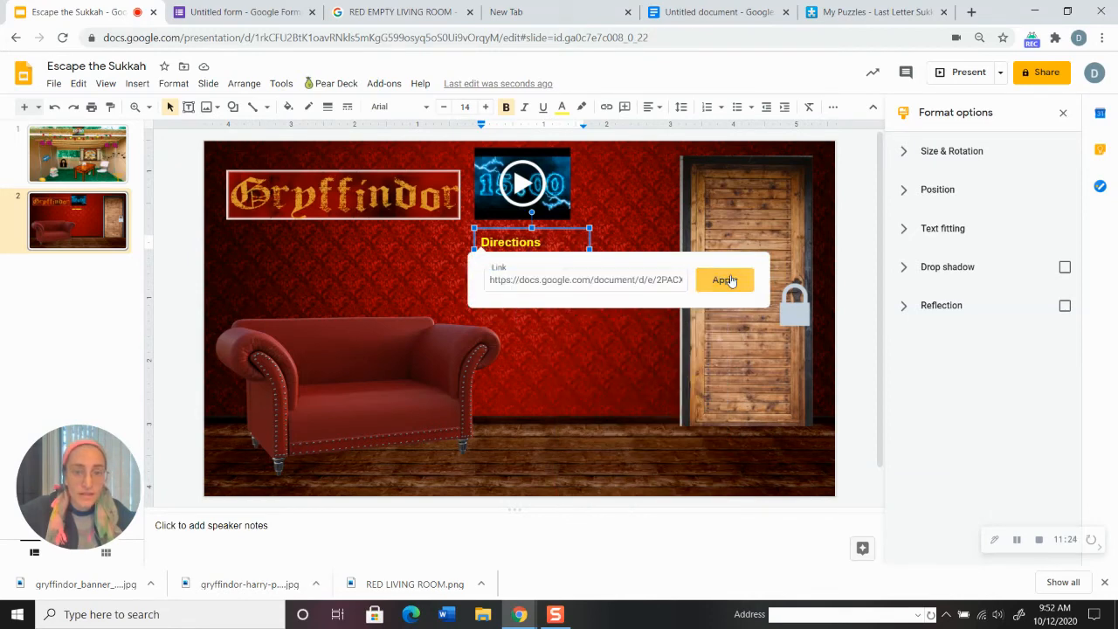
click(730, 280)
Step: Test the Directions link by opening the published document, and return to the slide
click(519, 248)
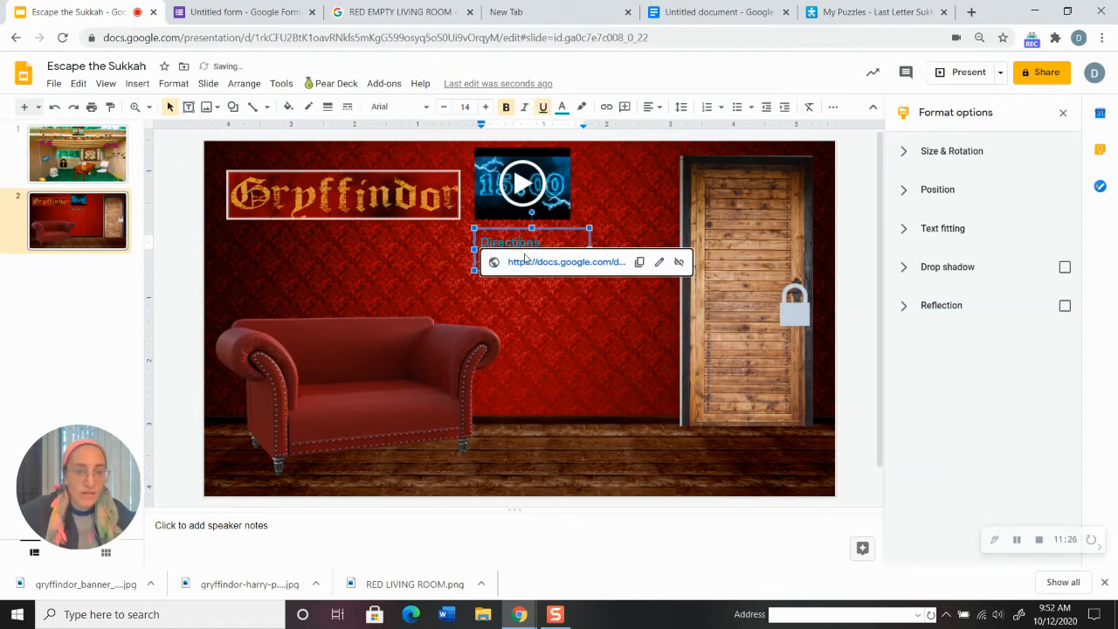
click(525, 259)
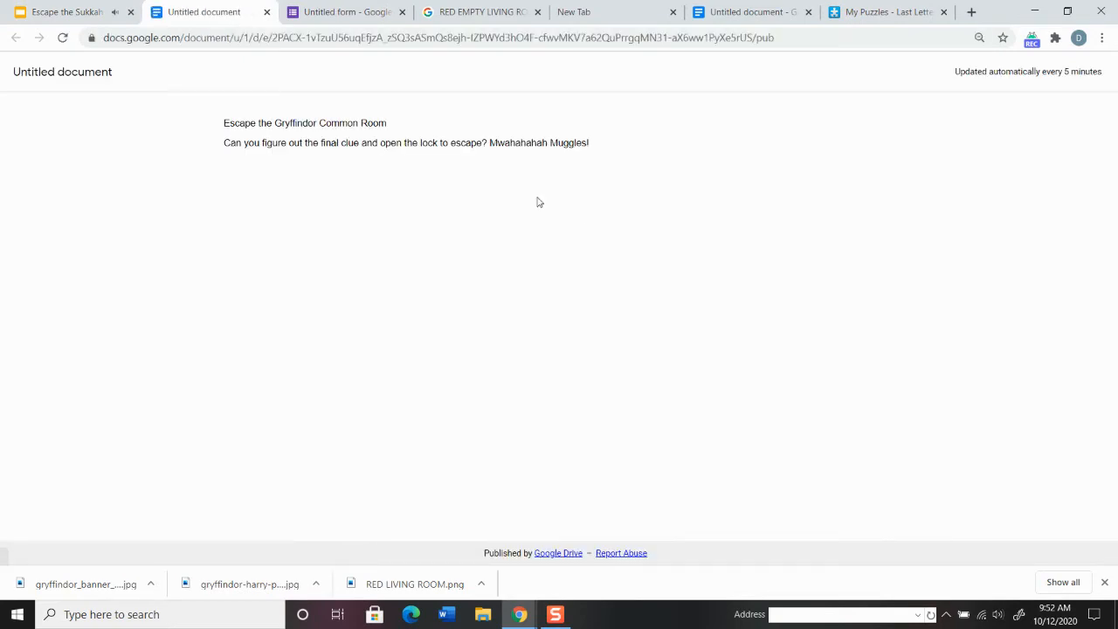
click(266, 13)
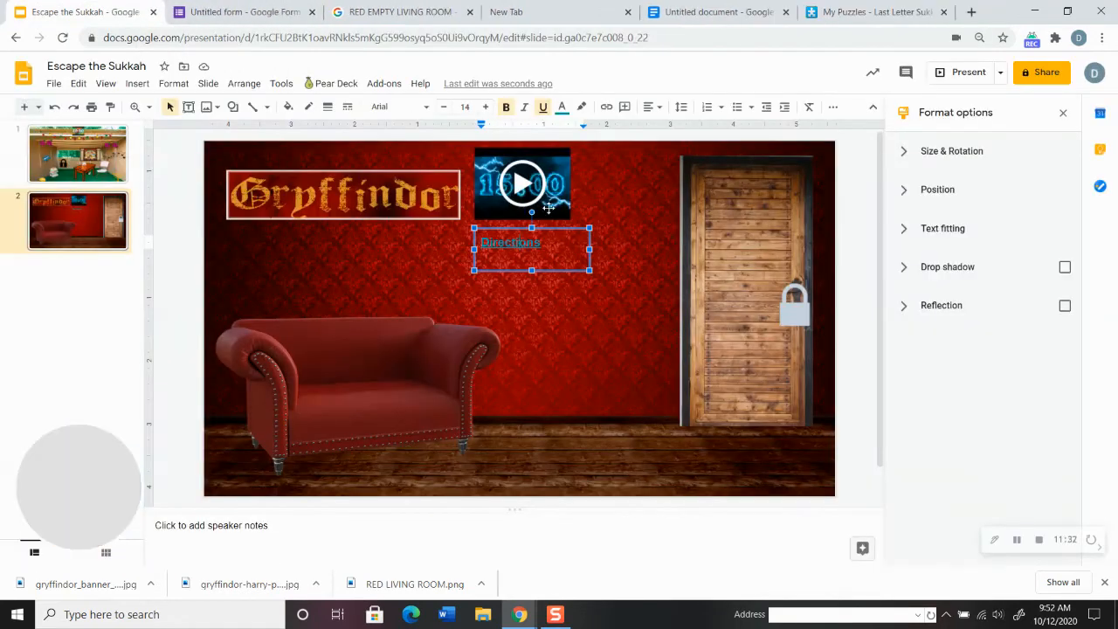
Step: Enlarge the linked word "Directions" to font size 33
drag(611, 247, 459, 245)
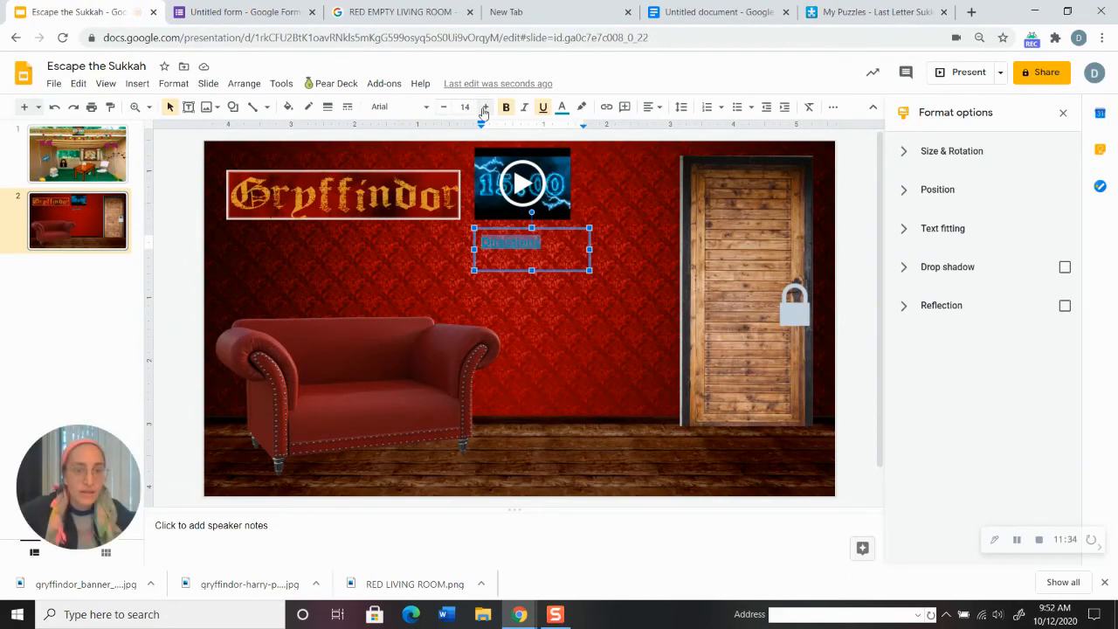
click(485, 107)
click(486, 106)
click(486, 106)
click(485, 106)
click(486, 106)
click(486, 106)
click(486, 107)
click(486, 106)
click(486, 106)
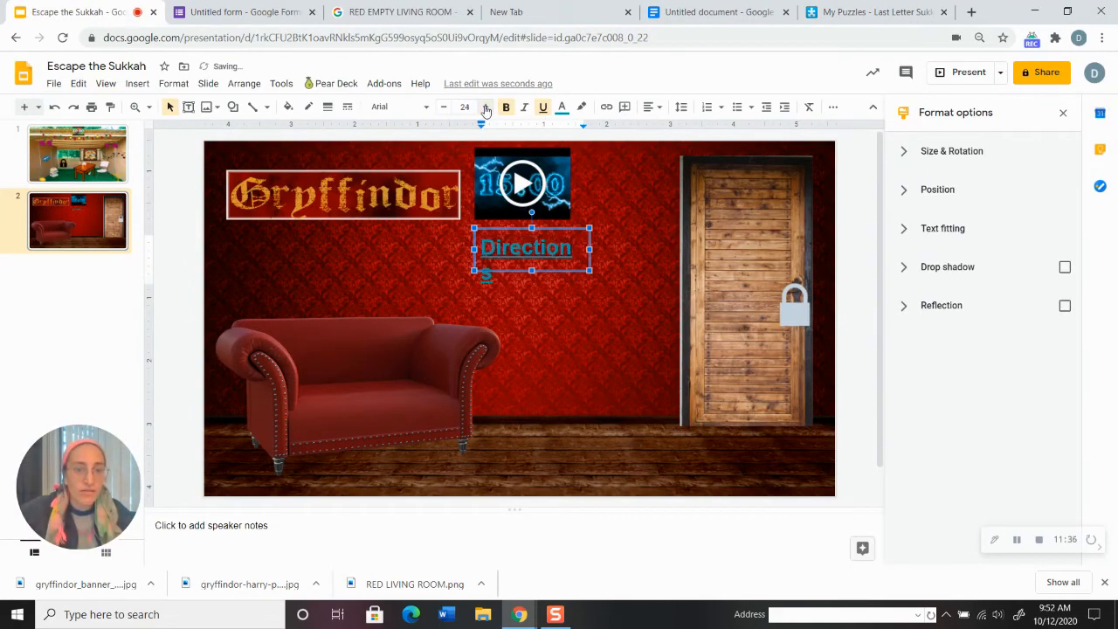
click(486, 106)
click(485, 106)
click(485, 107)
click(486, 106)
click(486, 107)
click(486, 107)
click(485, 106)
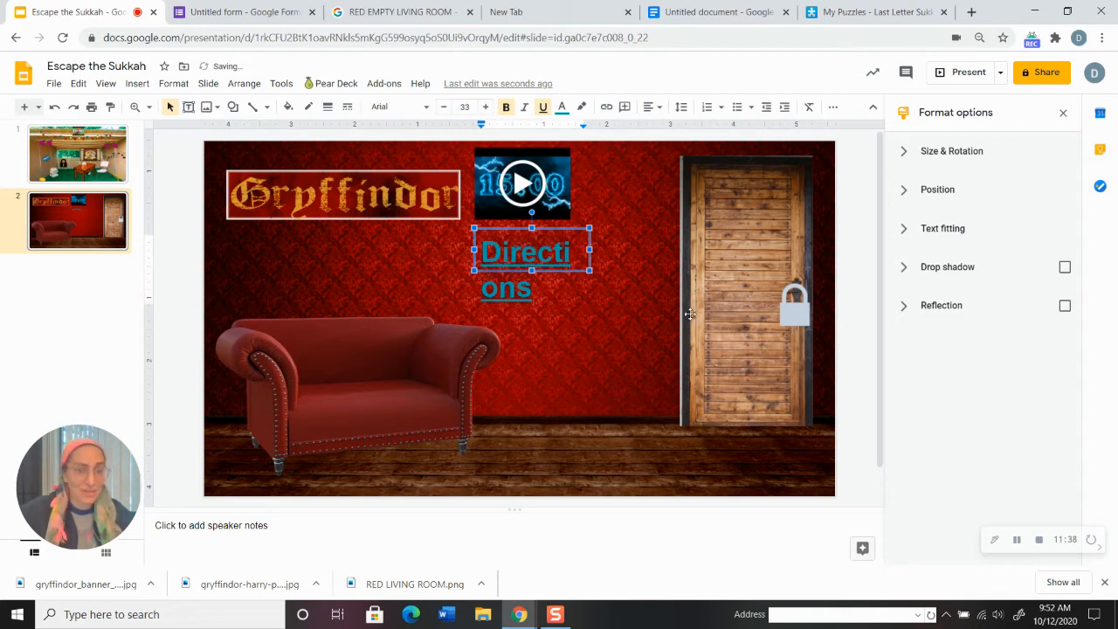
Step: Widen the Directions text box so the word fits on one line and center it beneath the timer video
click(591, 251)
drag(614, 253, 654, 251)
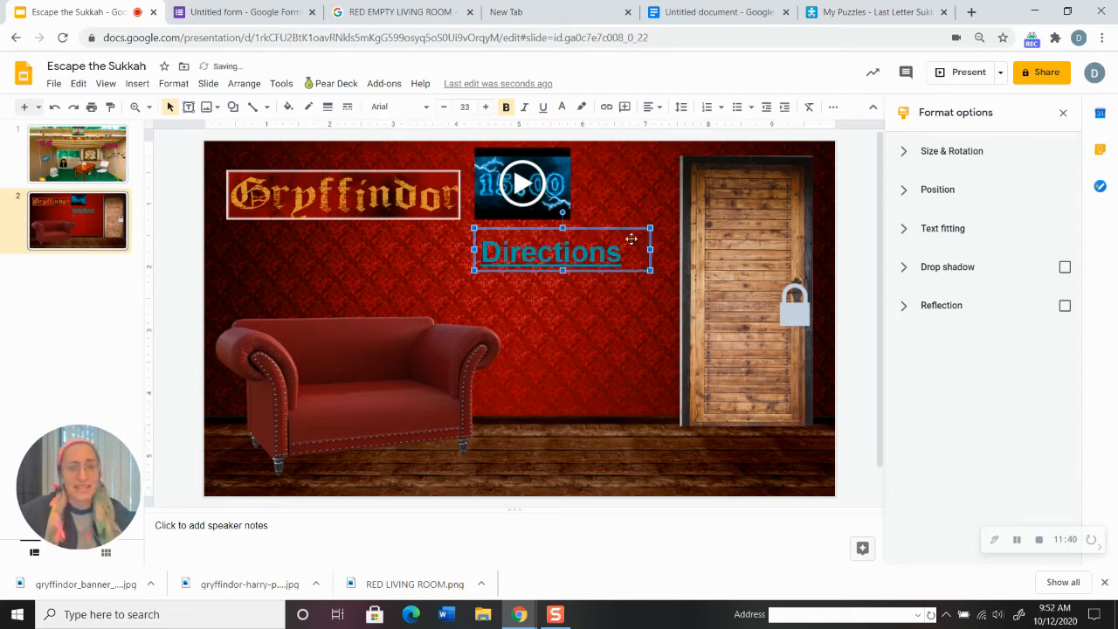
drag(585, 229, 561, 230)
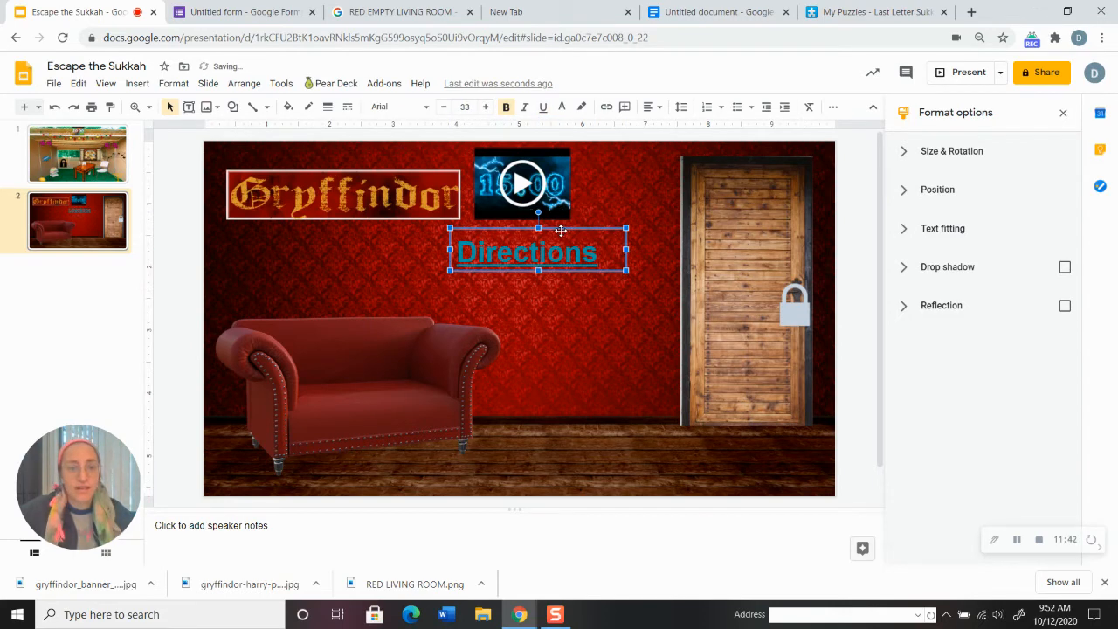
click(638, 177)
Step: Switch to the untitled Google Forms form and set its title to "Open the Lock"
click(797, 318)
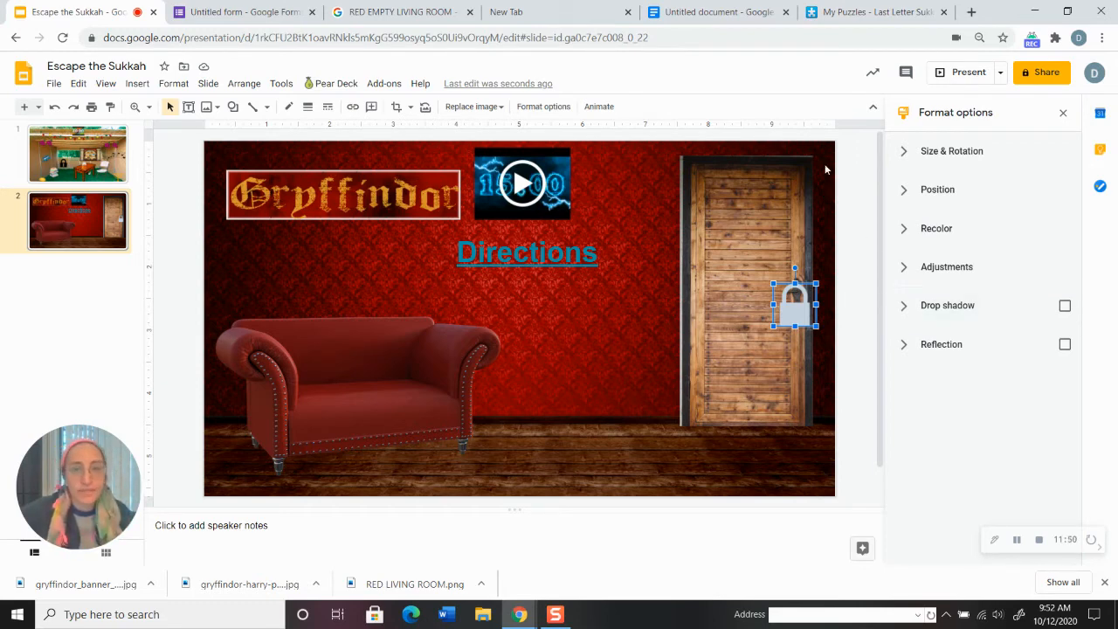
click(240, 11)
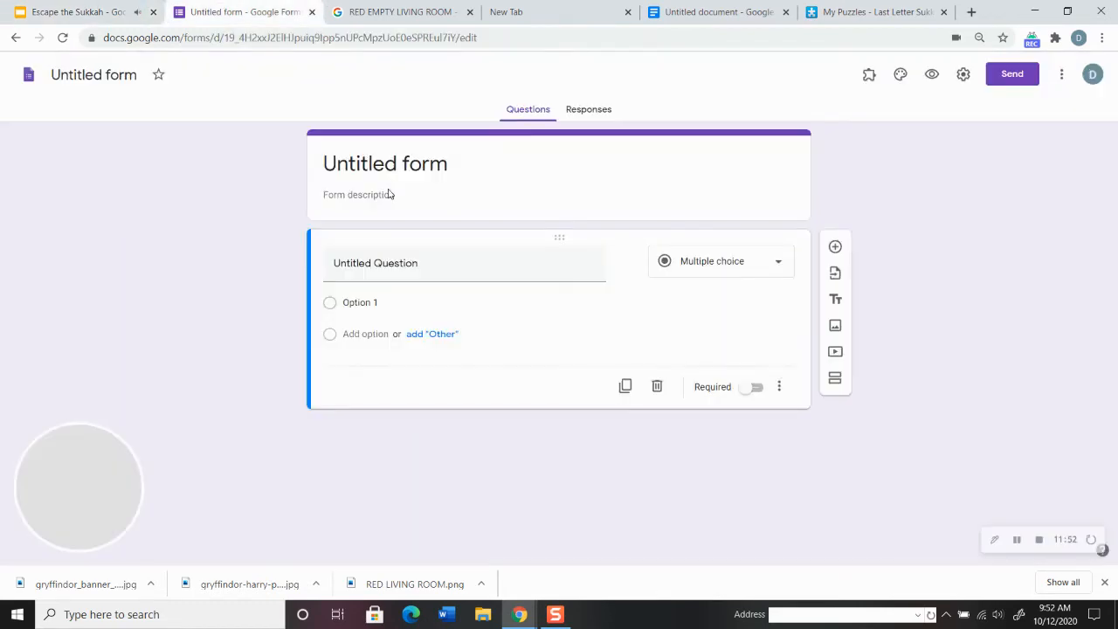
click(391, 171)
key(BackSpace)
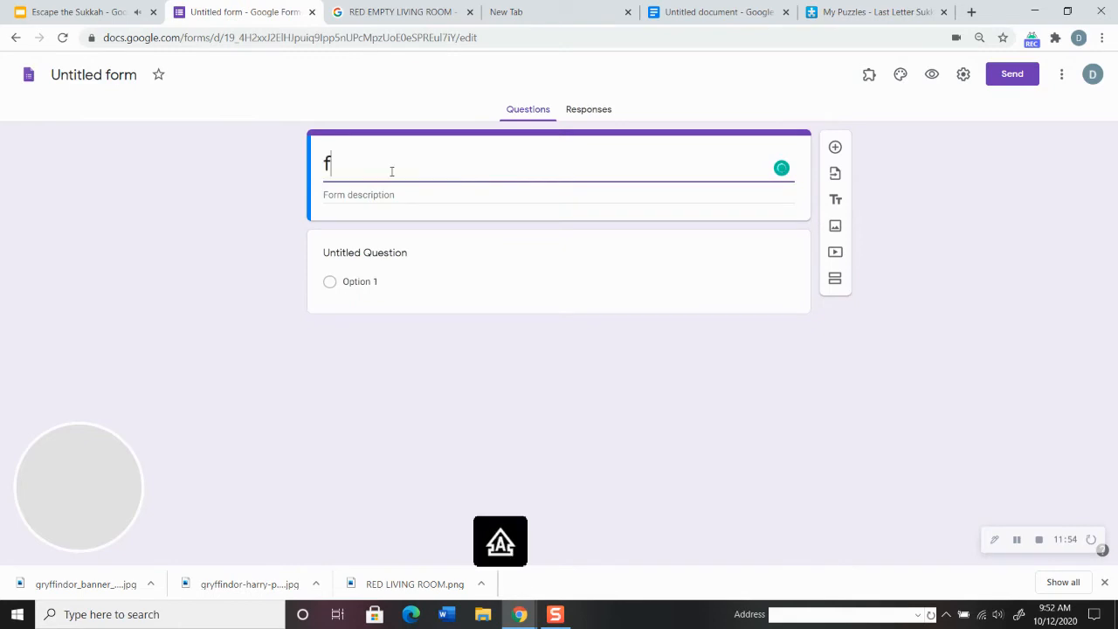
text(O)
key(BackSpace)
text(Open the)
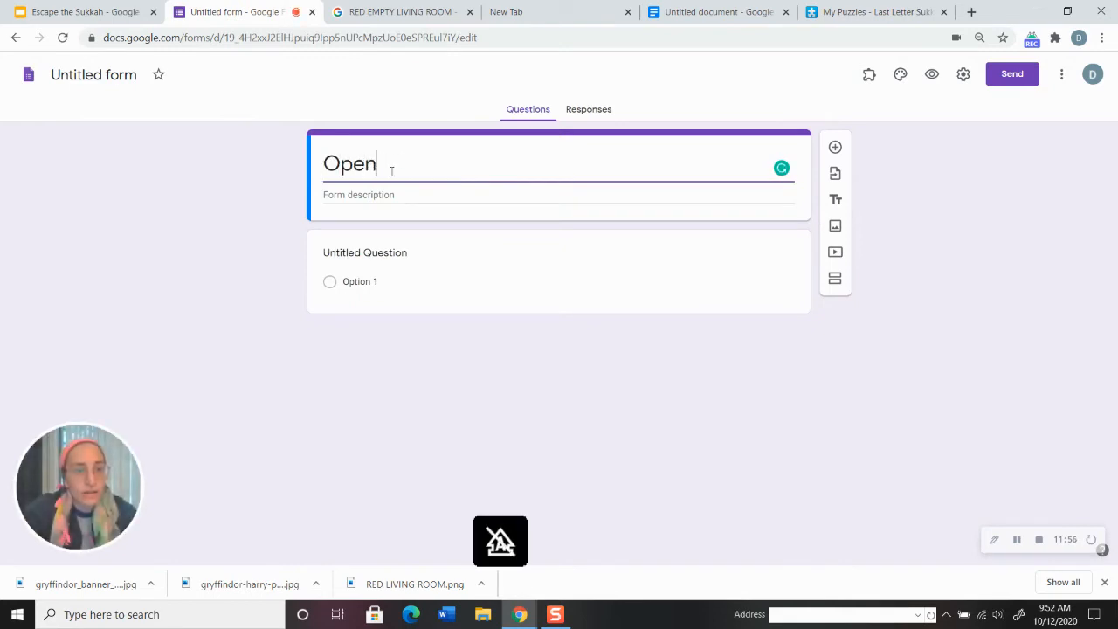
key(BackSpace)
key(BackSpace)
key(BackSpace)
key(BackSpace)
key(BackSpace)
key(BackSpace)
key(BackSpace)
key(BackSpace)
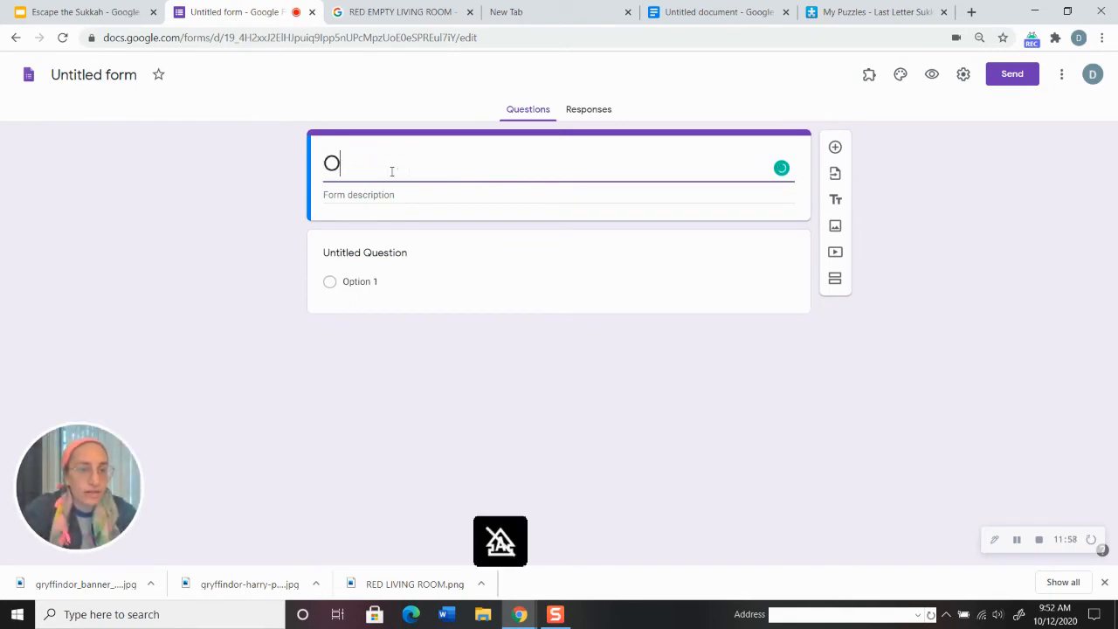
text(pen the Lock)
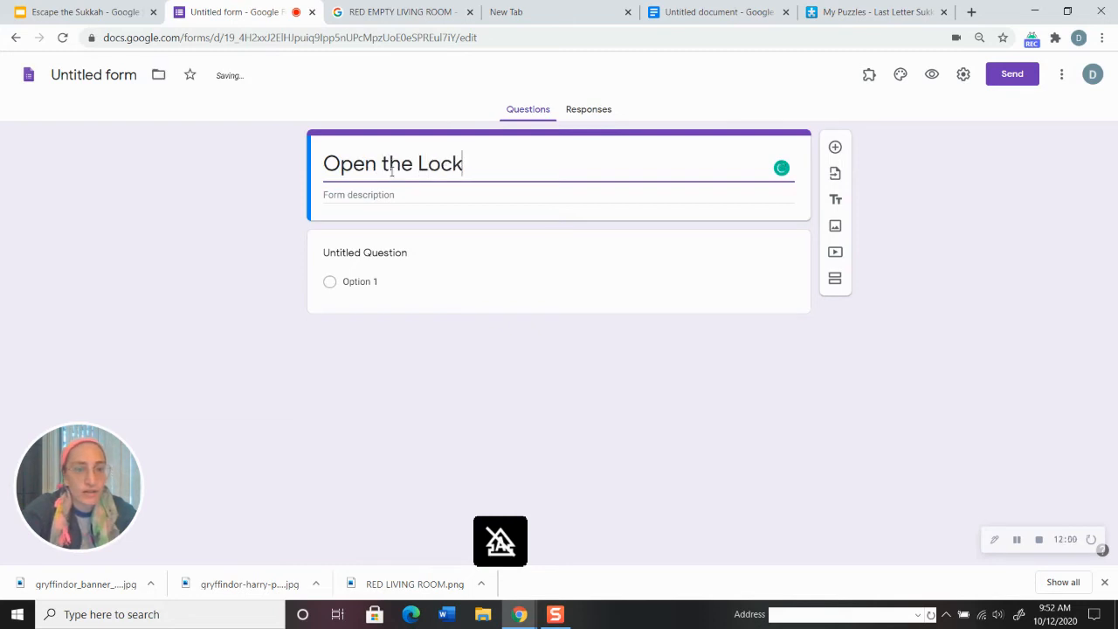
Step: Enter the form description "Figure out this final clue to open up the lock and hear the Fat Lady sing!"
click(392, 195)
text(Figure out the)
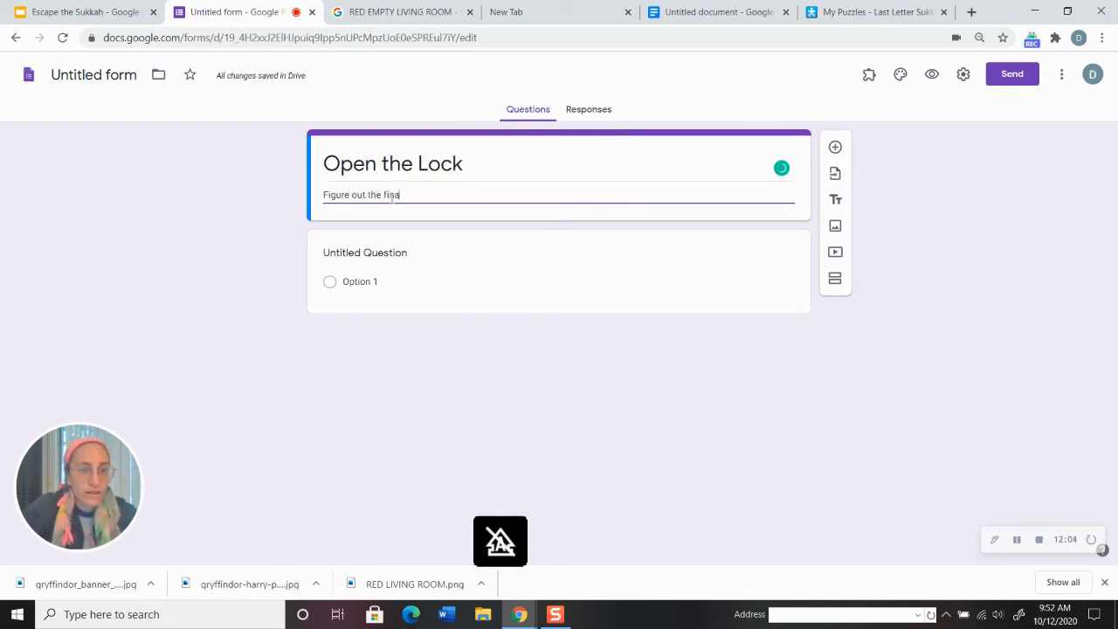
key(BackSpace)
text(is final clue to open up the lock and)
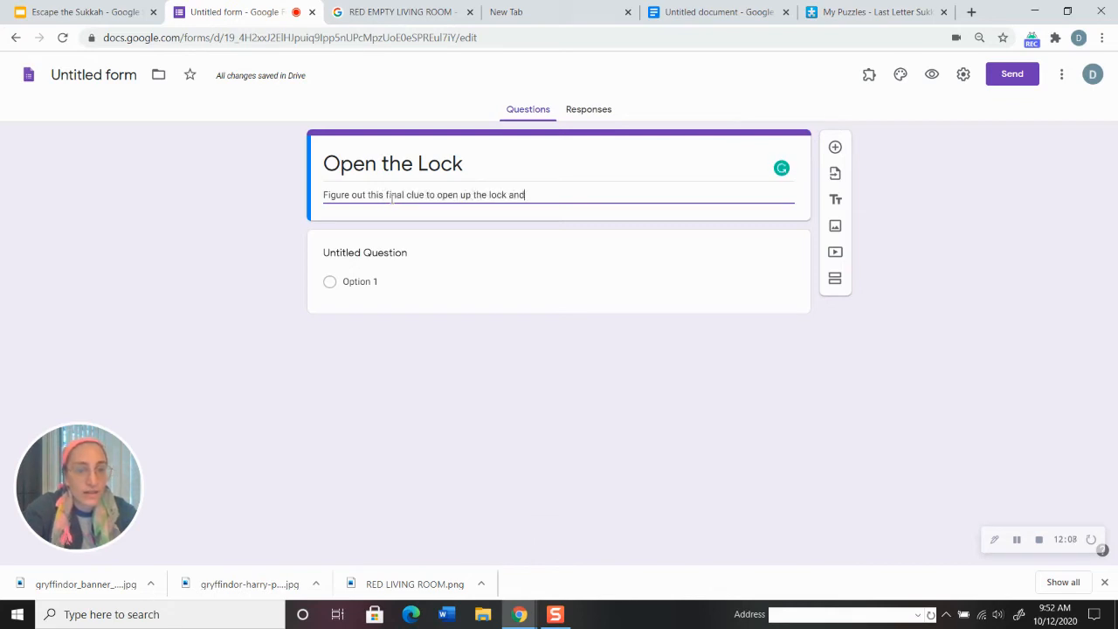
text( hear the Fat Lady)
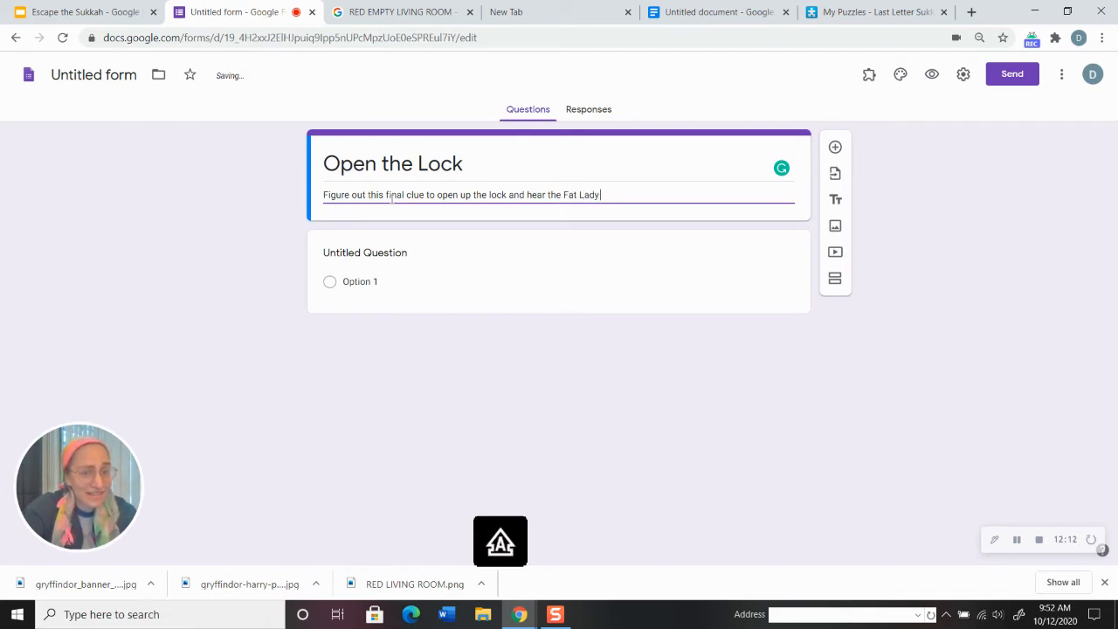
text( sing!)
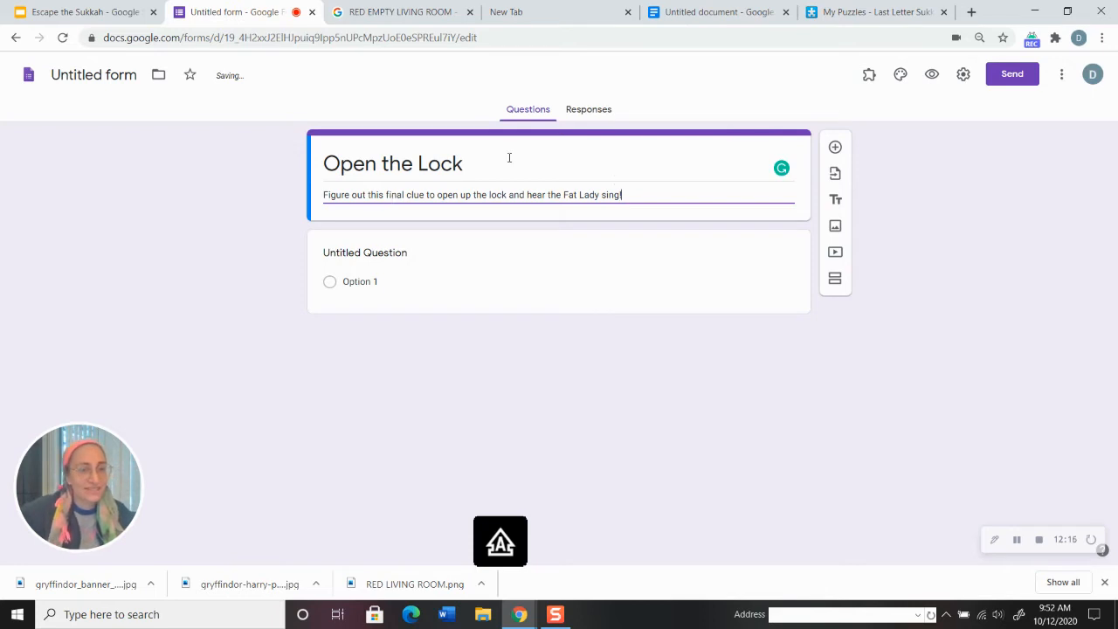
Step: Replace the untitled question with "What is the first name of the founder of the Gryffindor House?"
click(358, 256)
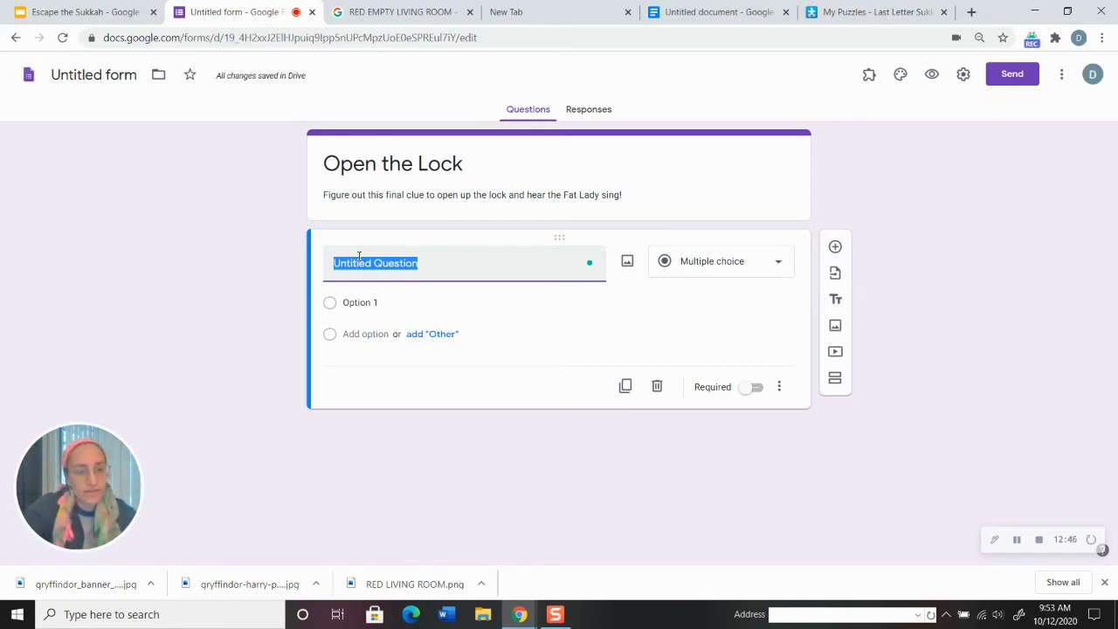
text(wH)
key(BackSpace)
key(BackSpace)
text(What is the)
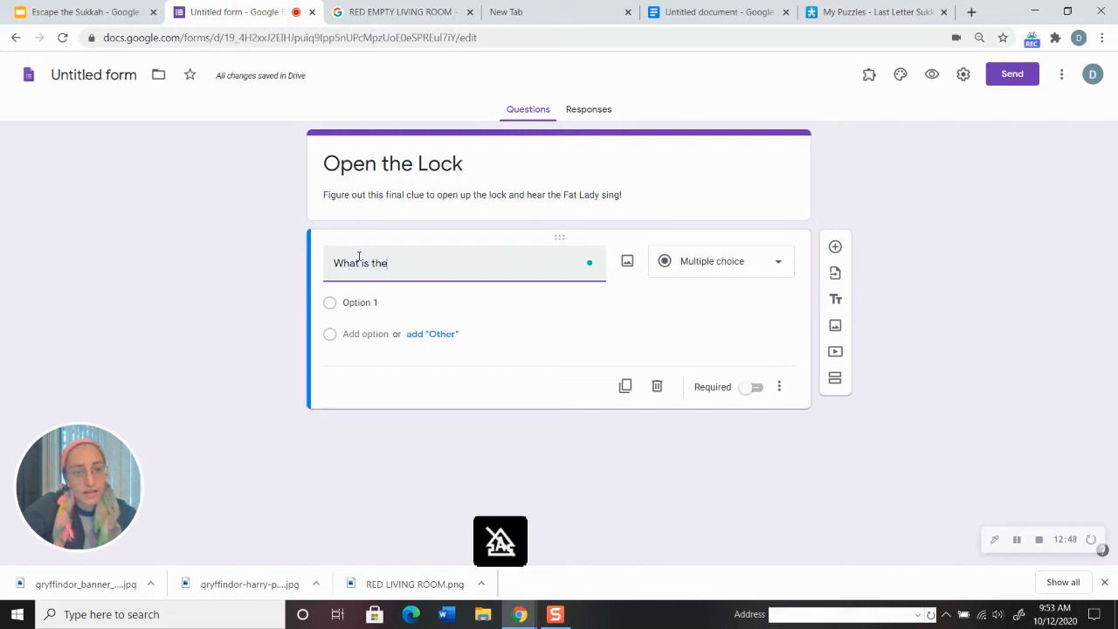
text( first name)
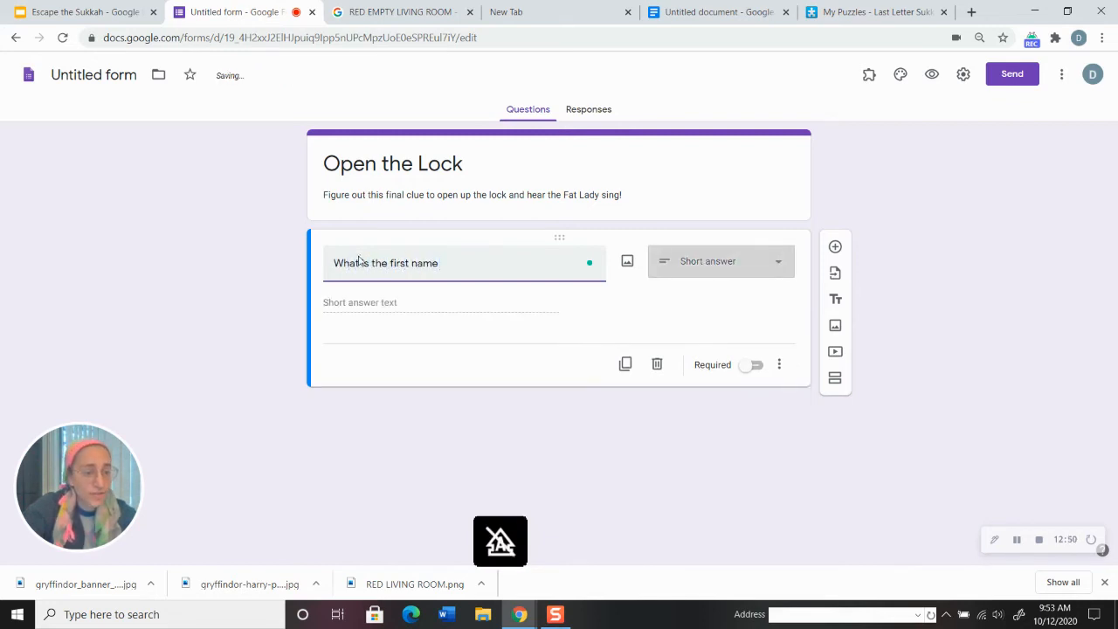
text( of the)
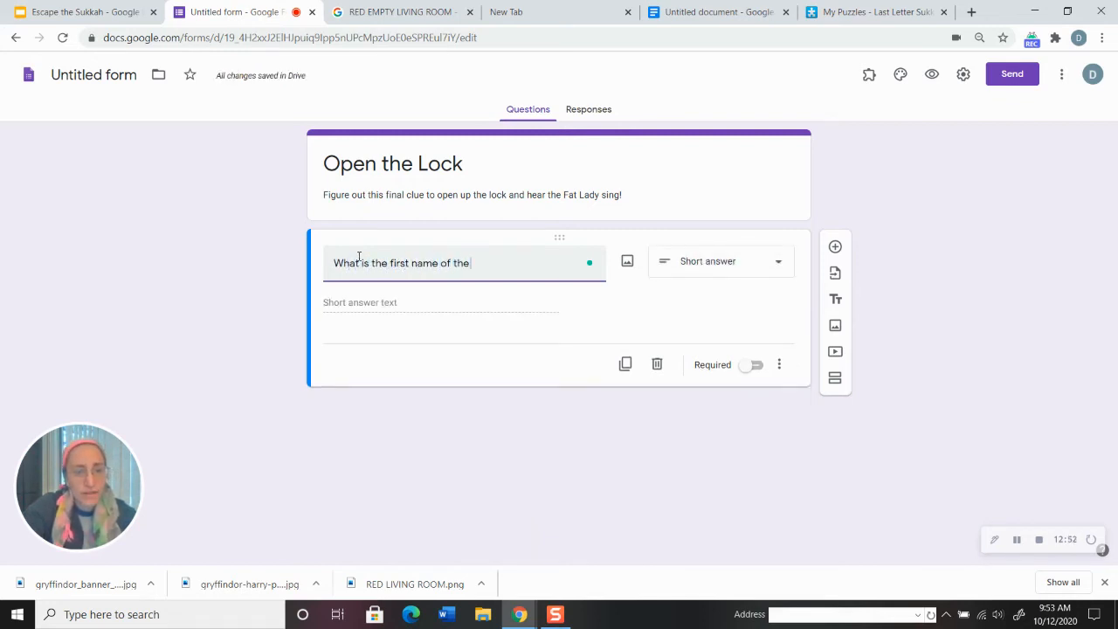
text( founder of hte)
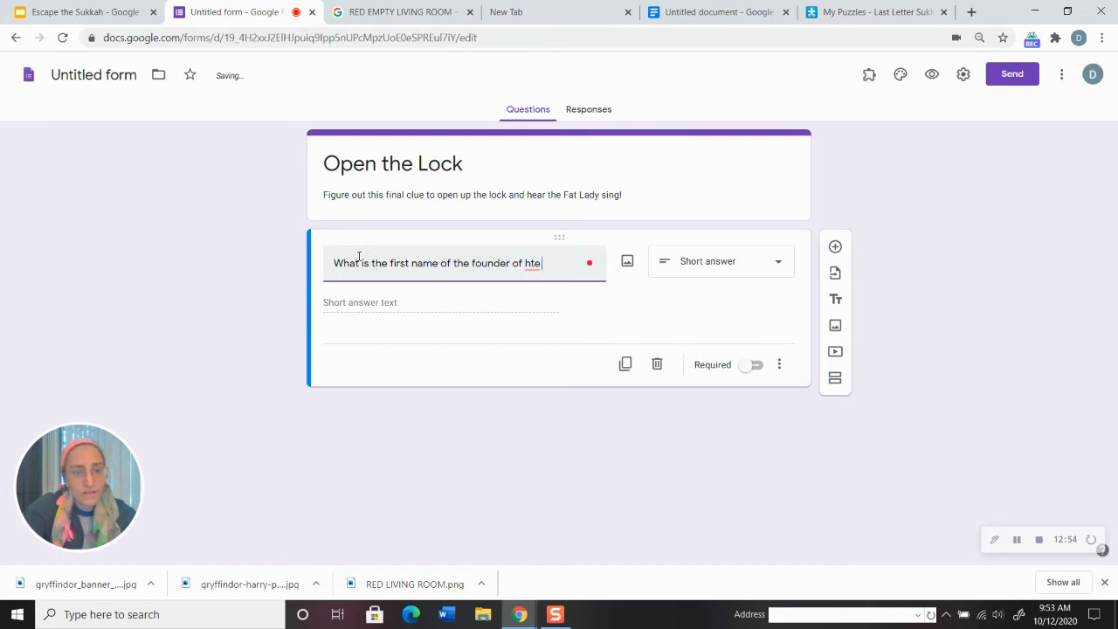
key(BackSpace)
key(BackSpace)
key(BackSpace)
text(the Gryffin)
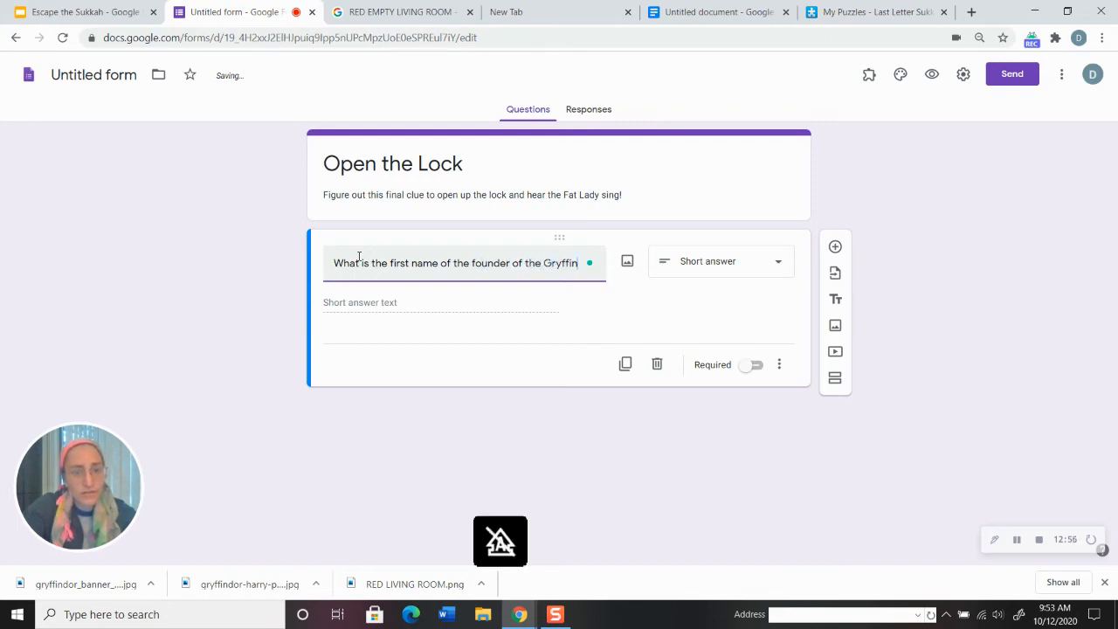
text(dor House?)
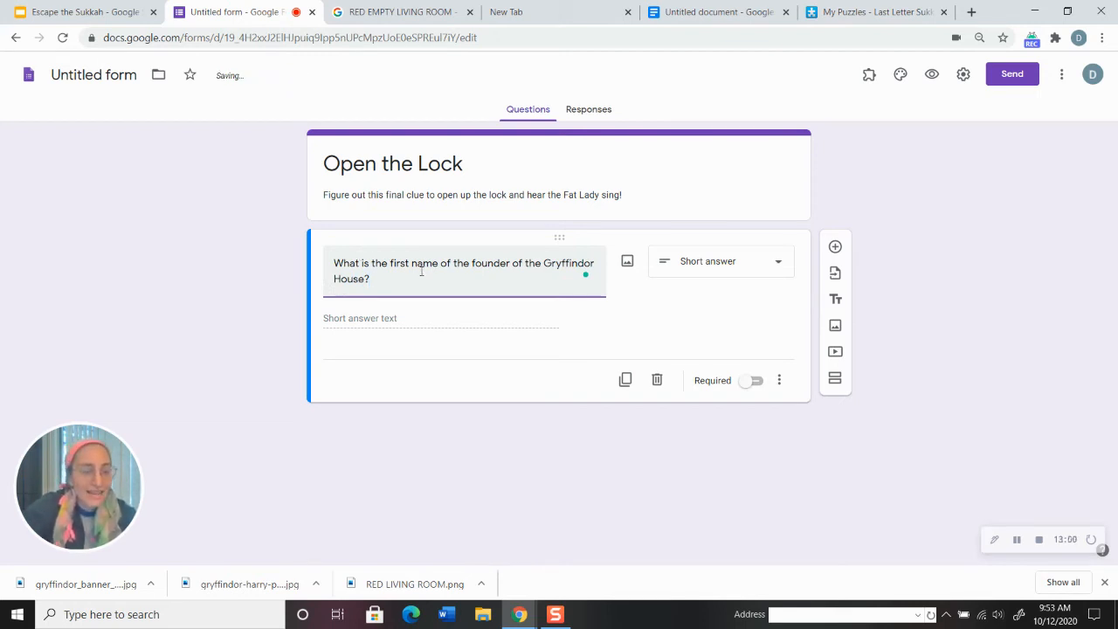
Step: Append six spaced underscores after the founder question as letter blanks, keeping its type as Short answer
text( _ _ )
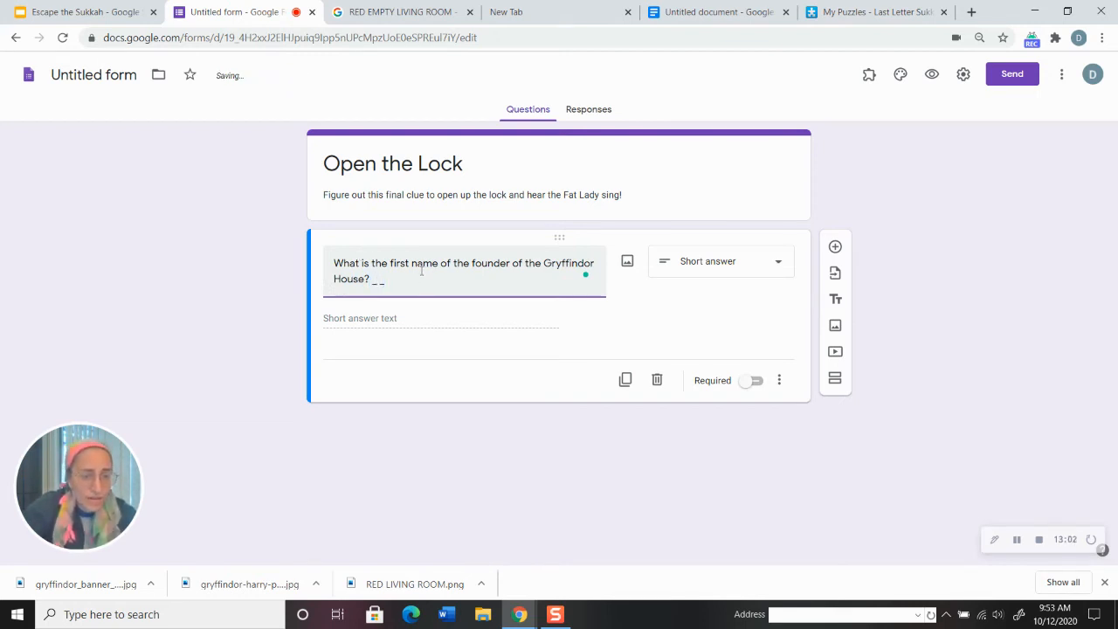
text(_ _)
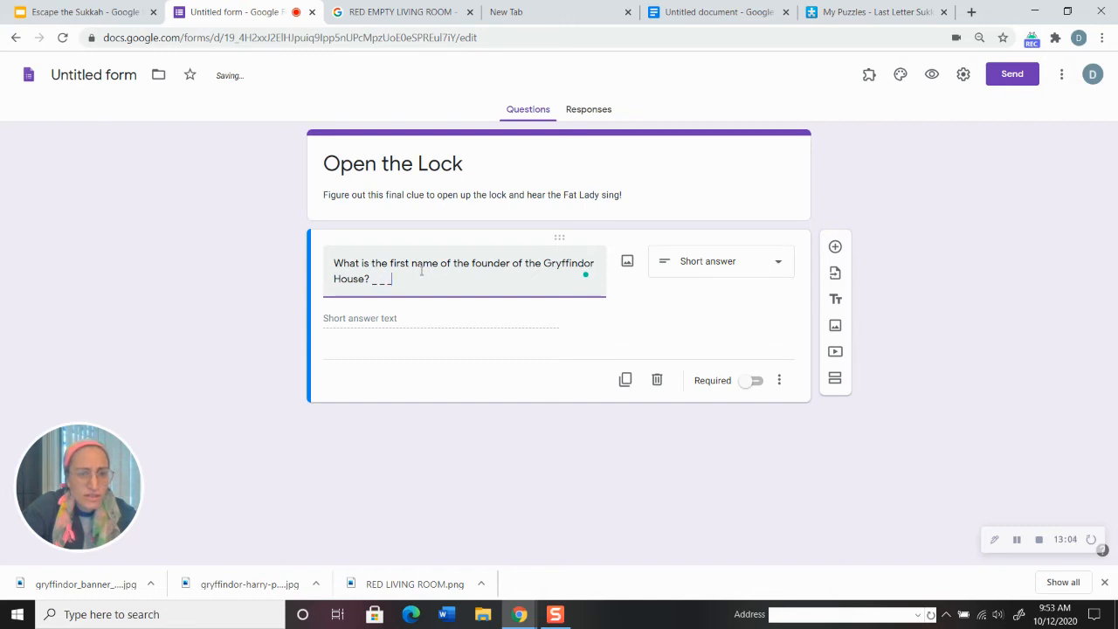
text( _ _ _)
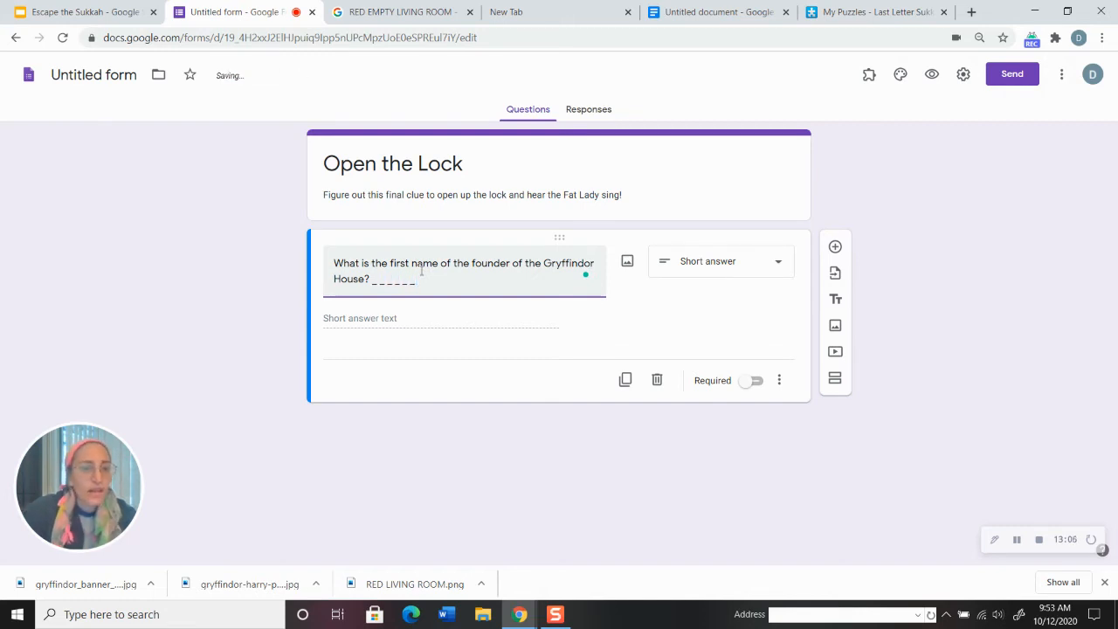
click(467, 323)
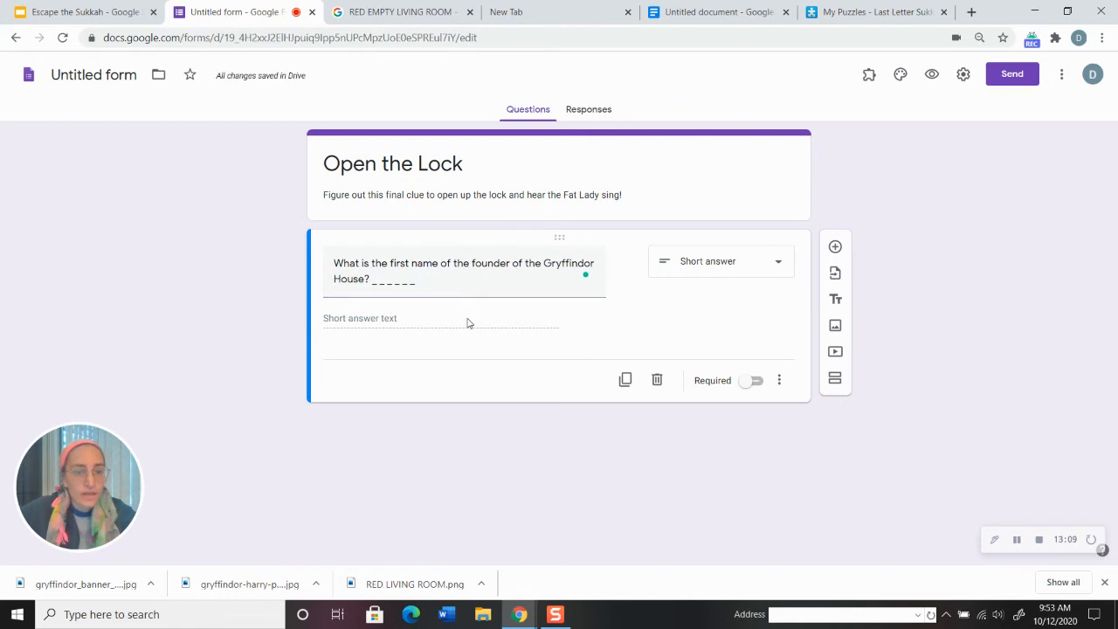
click(721, 276)
click(589, 392)
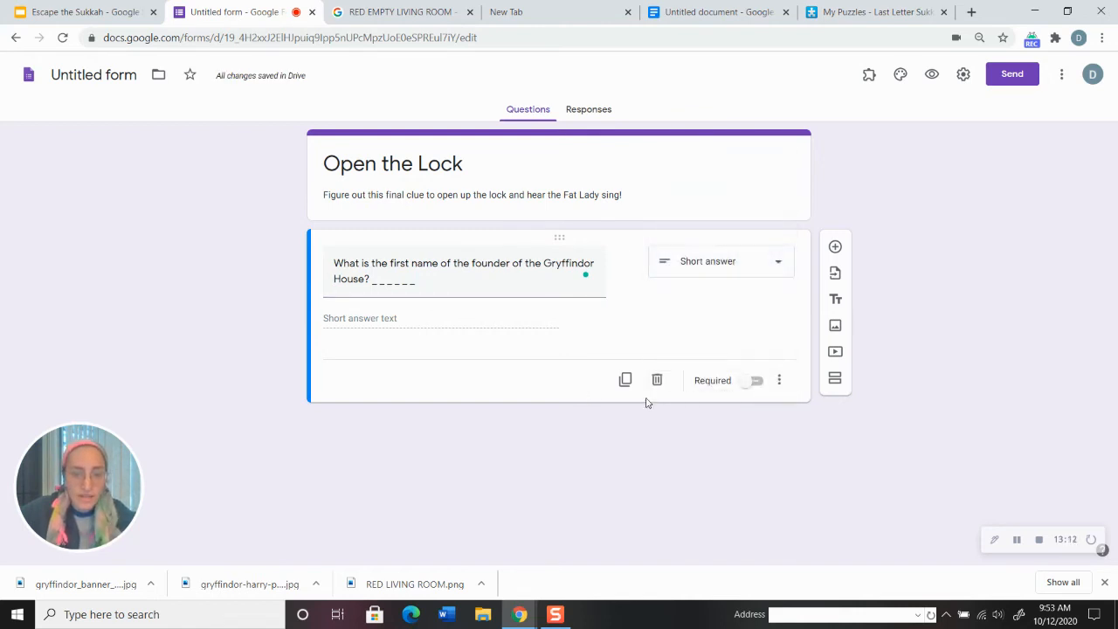
Step: Make the founder question required and turn on response validation for it
click(751, 380)
click(780, 382)
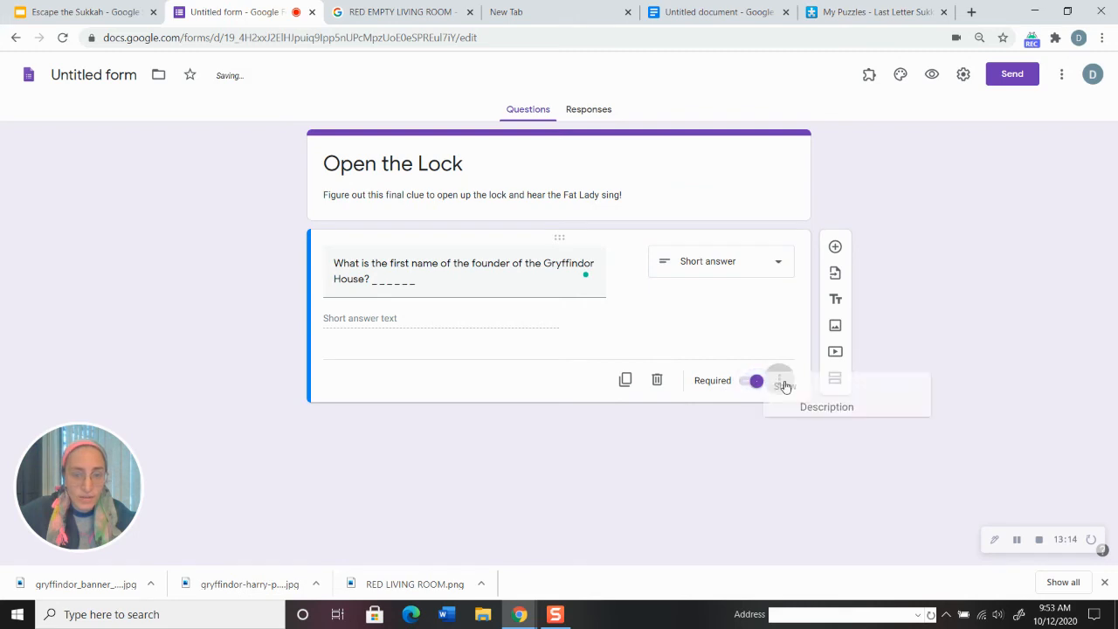
click(824, 462)
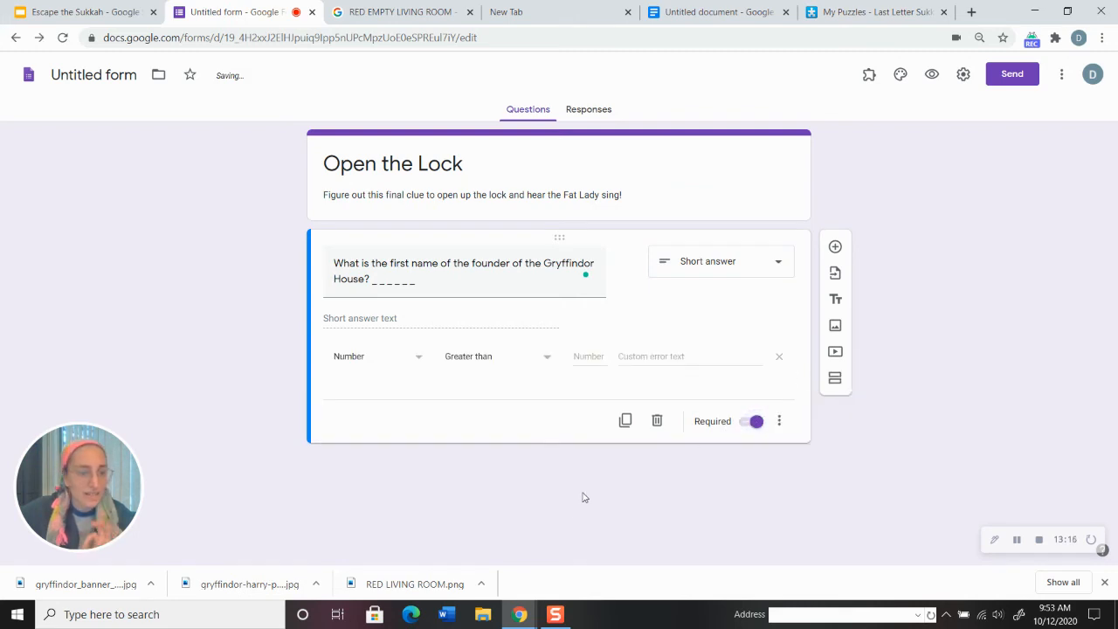
Step: Set the founder question's validation rule to Text that Contains "GODRIC" in capital letters
click(356, 374)
click(387, 365)
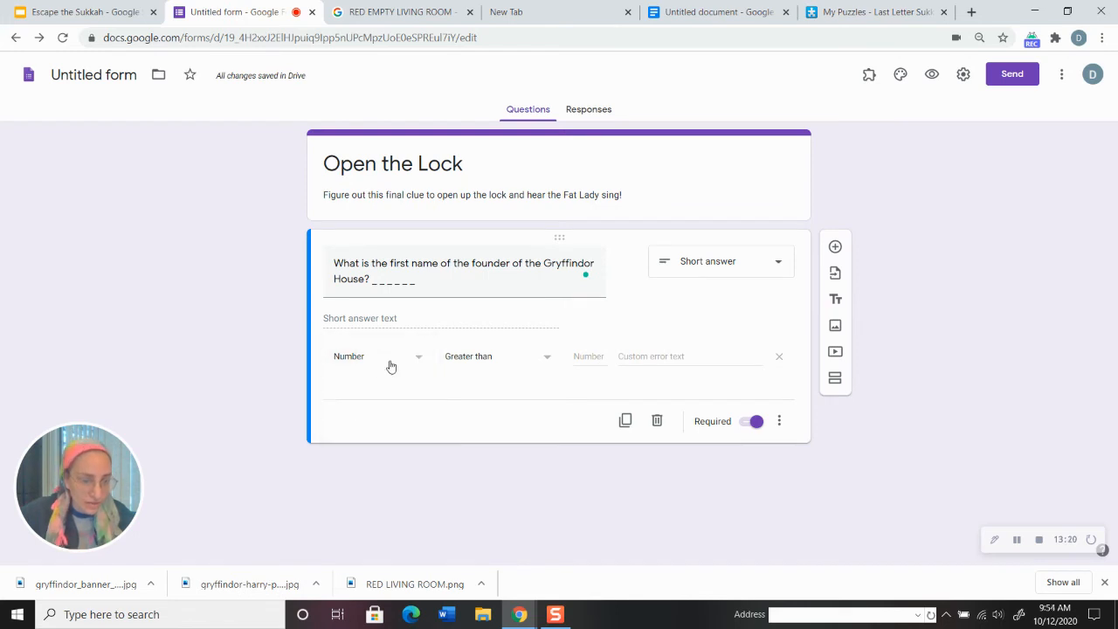
click(391, 367)
click(463, 365)
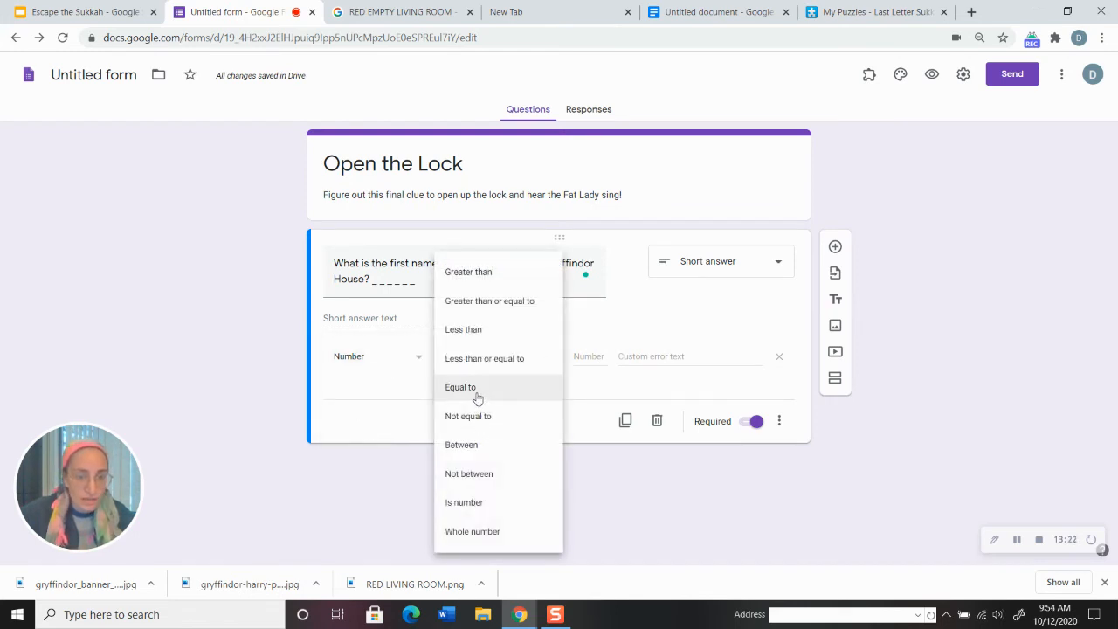
click(369, 374)
click(370, 368)
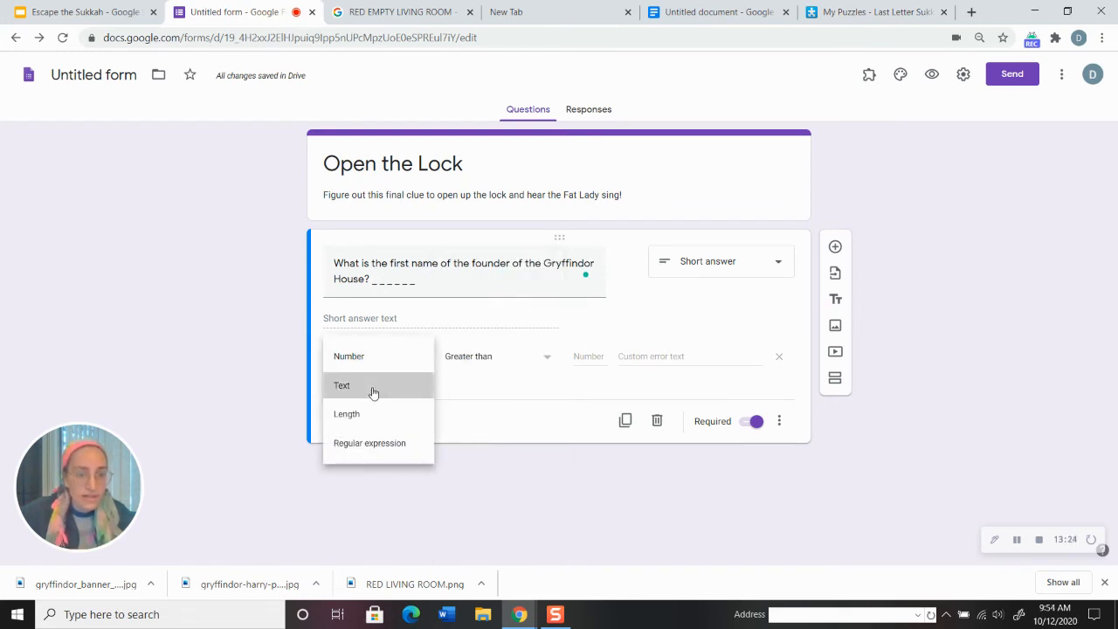
click(373, 393)
click(463, 364)
click(463, 359)
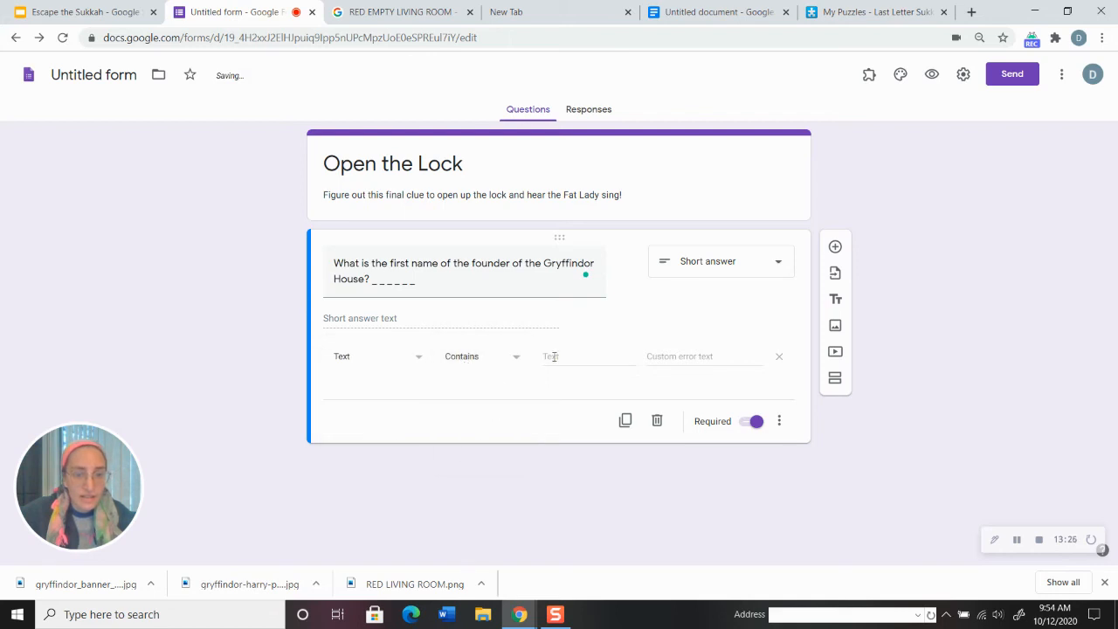
click(552, 357)
key(Caps_Lock)
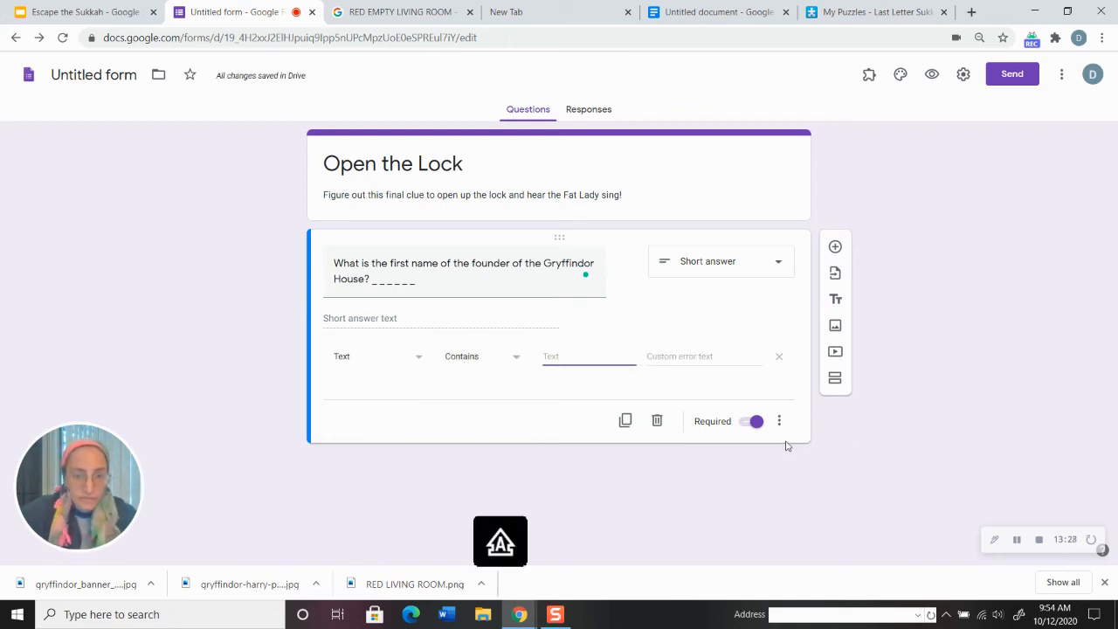
text(GODRIC)
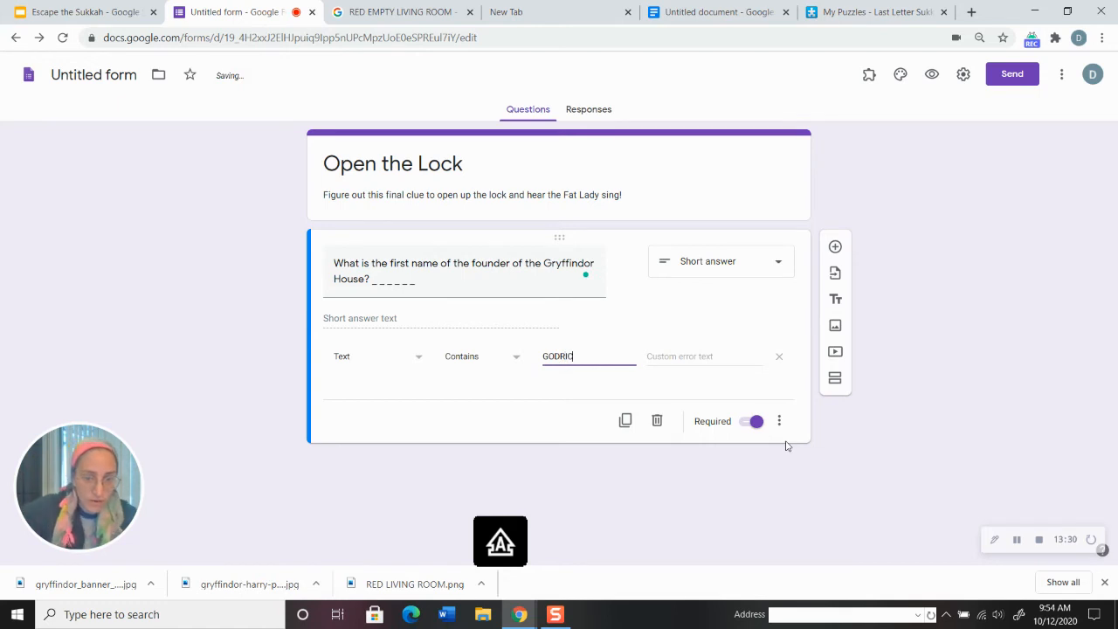
key(Caps_Lock)
click(436, 260)
key(ctrl+a)
key(BackSpace)
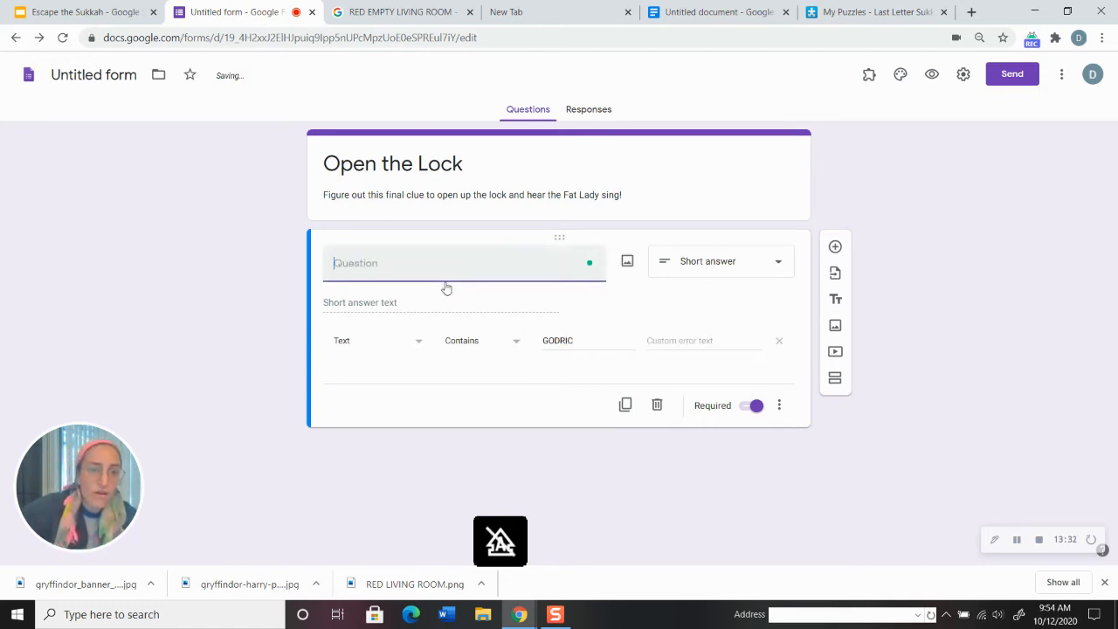
right_click(362, 236)
right_click(364, 252)
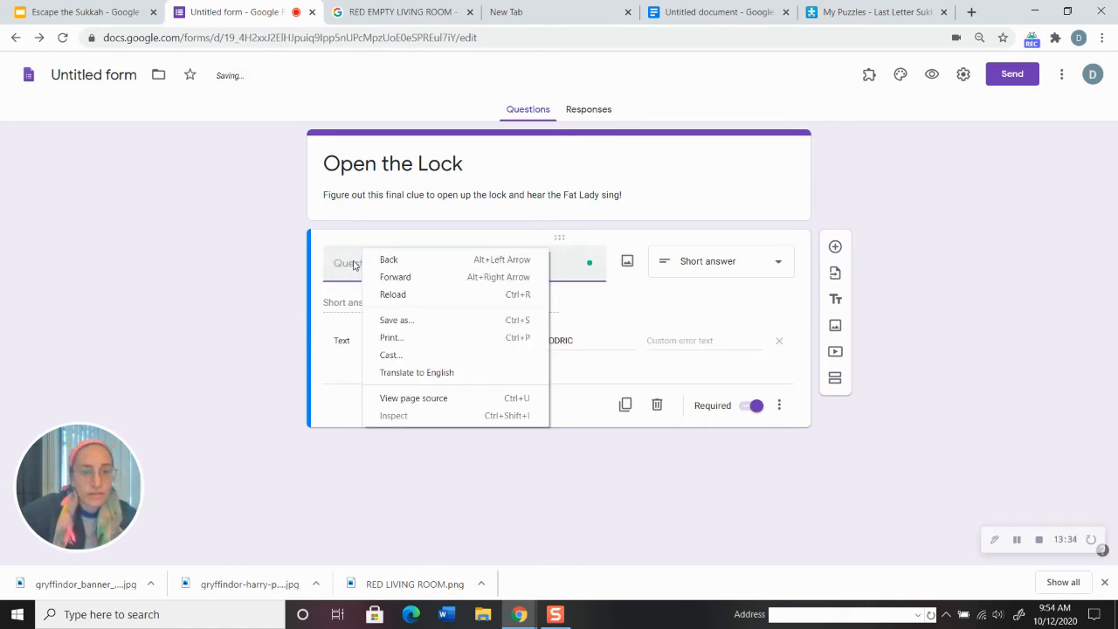
right_click(353, 265)
click(393, 301)
Step: Append the hint "(USE ALL CAPITAL LETTERS)" after the letter blanks in the founder question
click(454, 280)
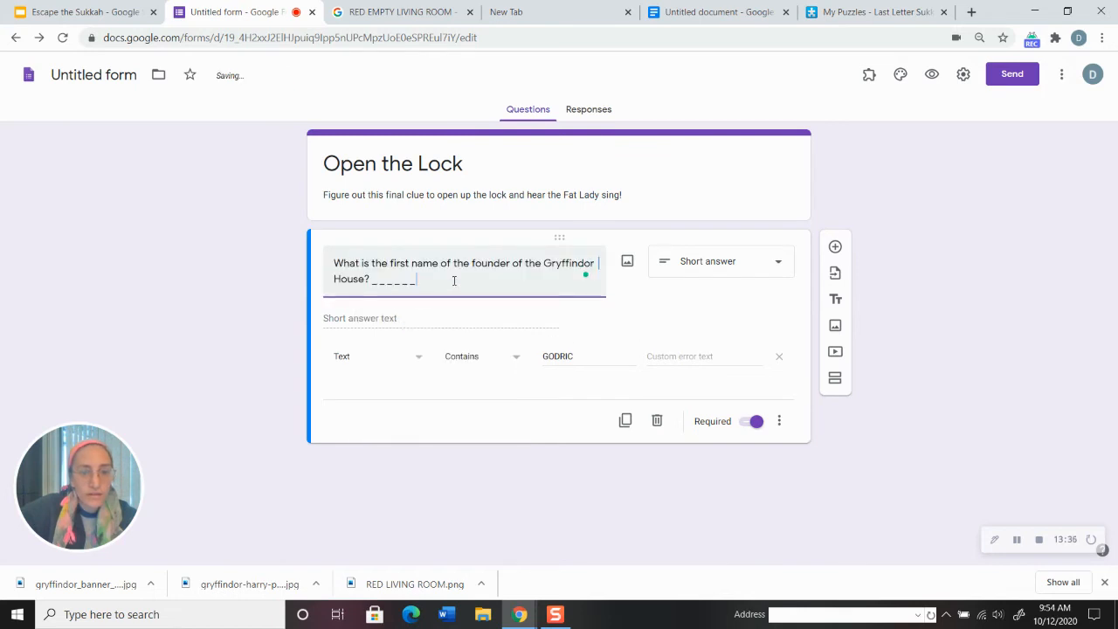
text((USE)
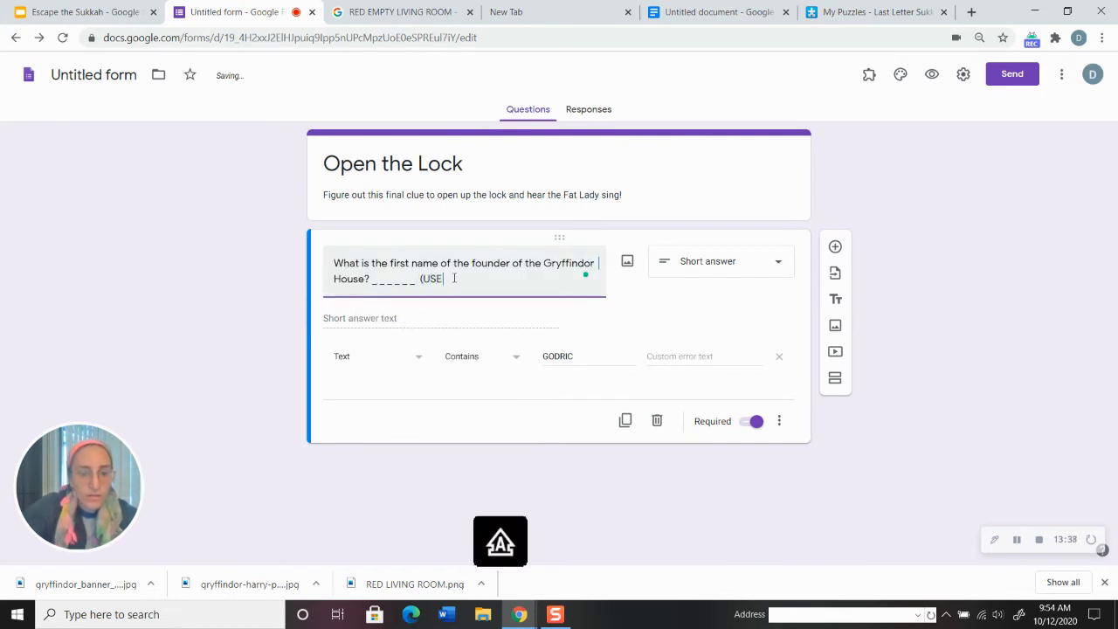
text( ALL CAPITAL LETERS IN)
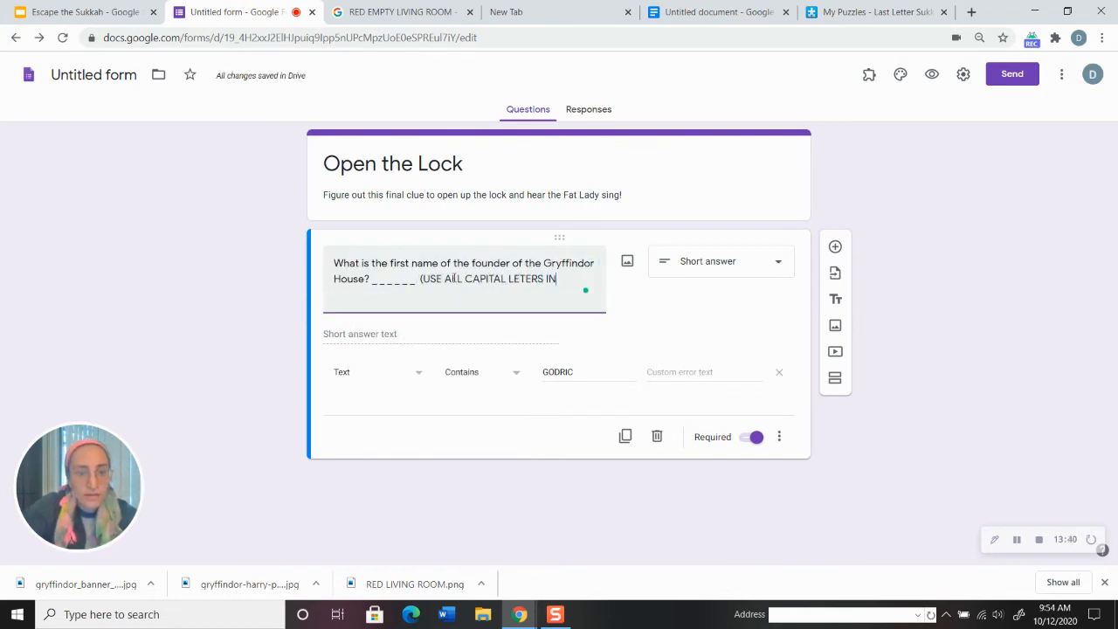
key(BackSpace)
key(BackSpace)
key(BackSpace)
key(BackSpace)
key(BackSpace)
key(BackSpace)
text(TERS))
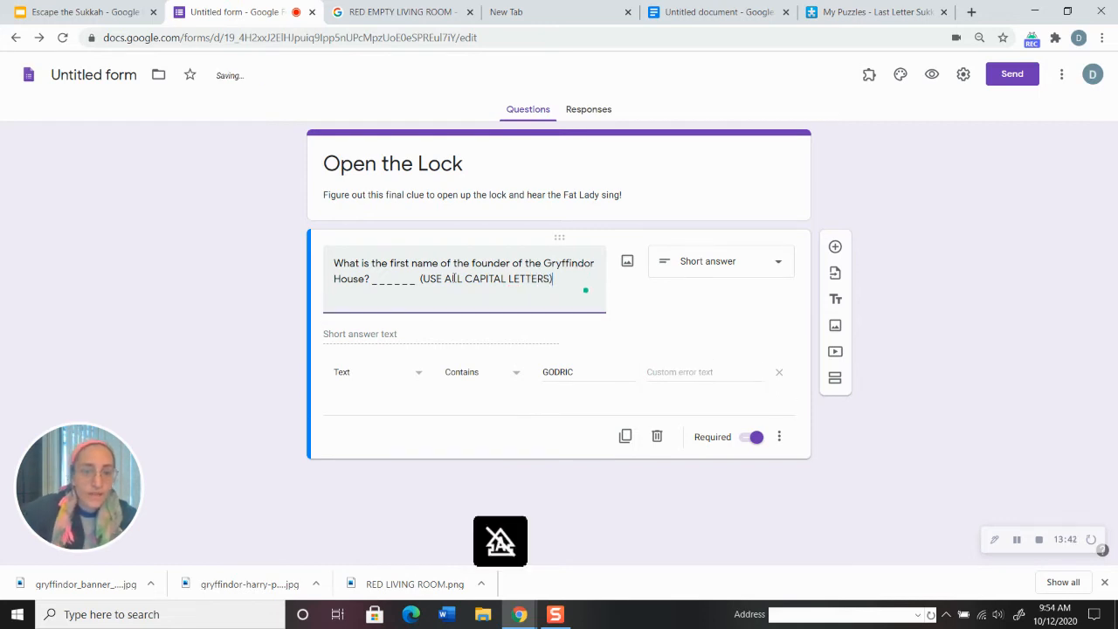
Step: Set the validation's custom error text to "Nice try! Did you use all capital letters?"
click(655, 372)
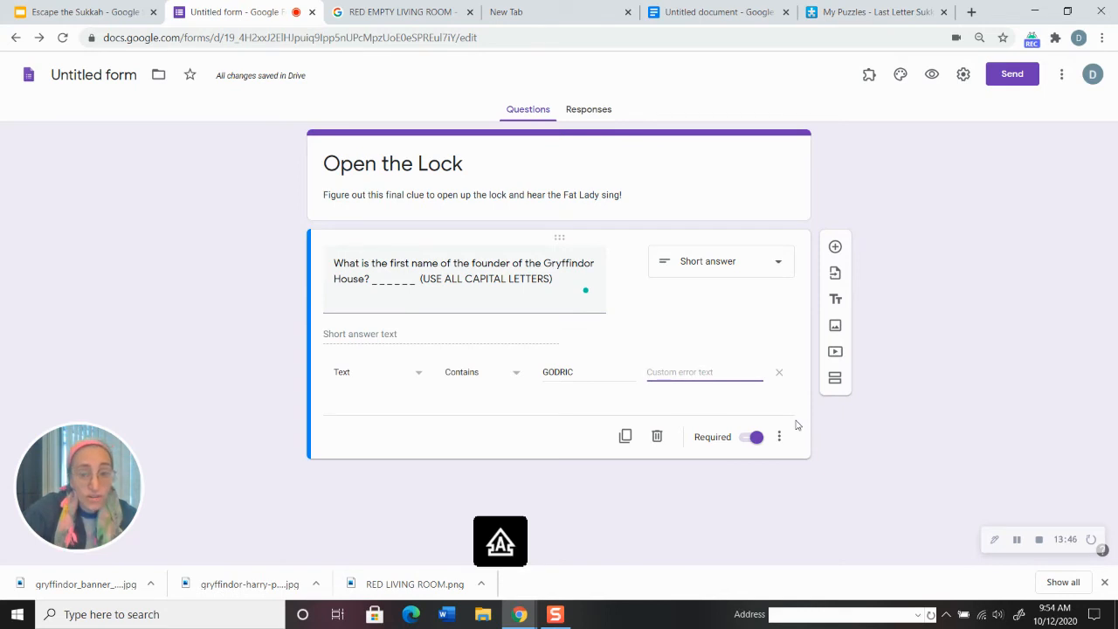
text(Nice try)
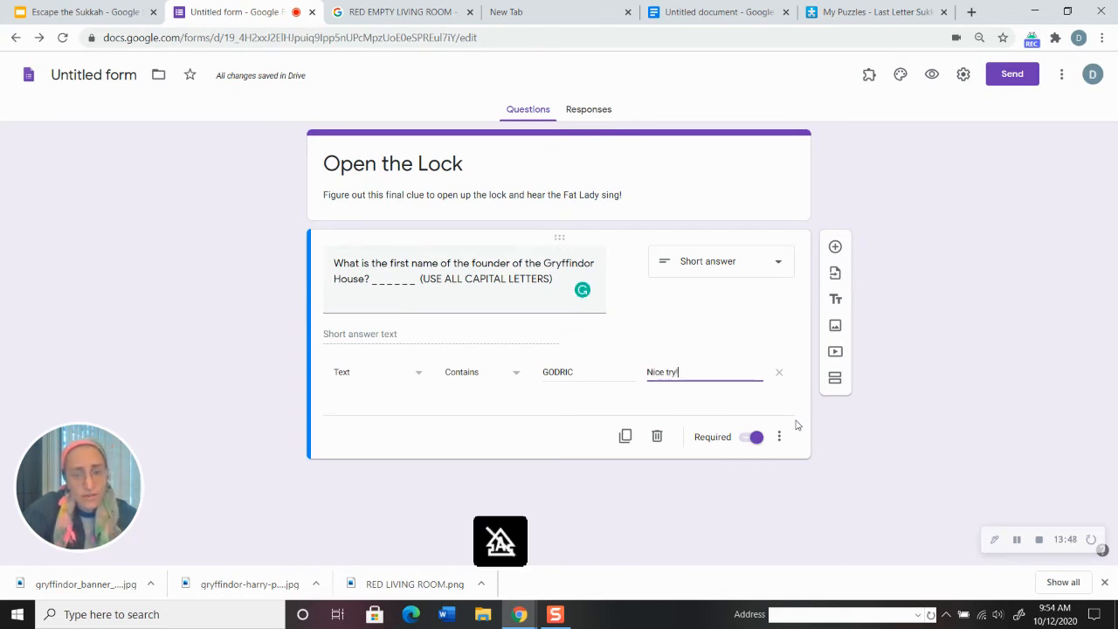
text(! Did yo yu)
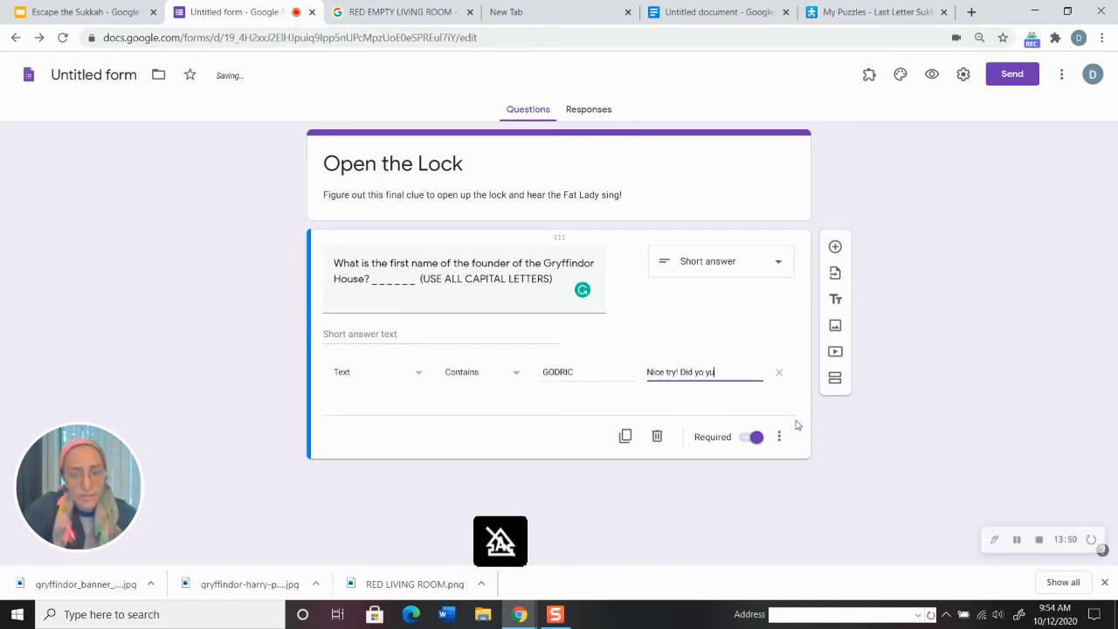
text(ou a)
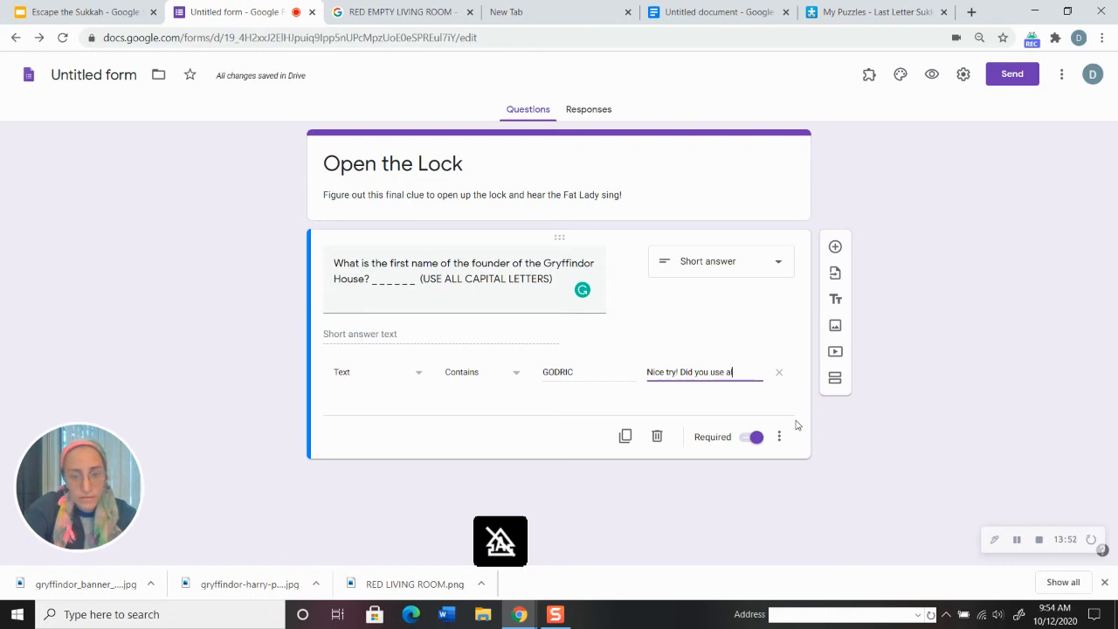
text(ll capital letters?)
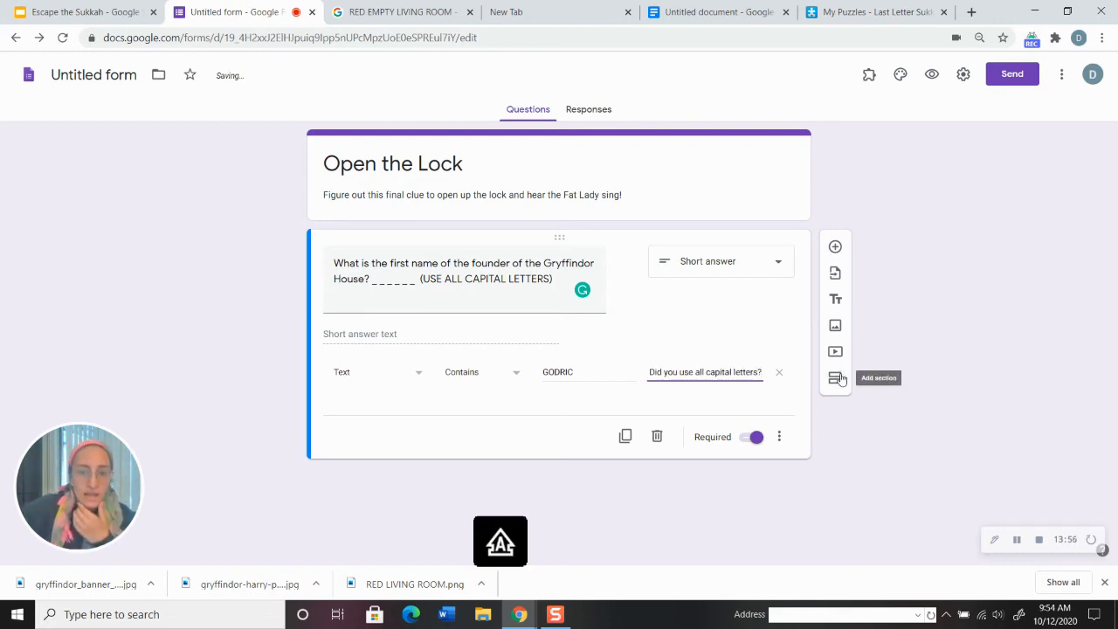
click(880, 226)
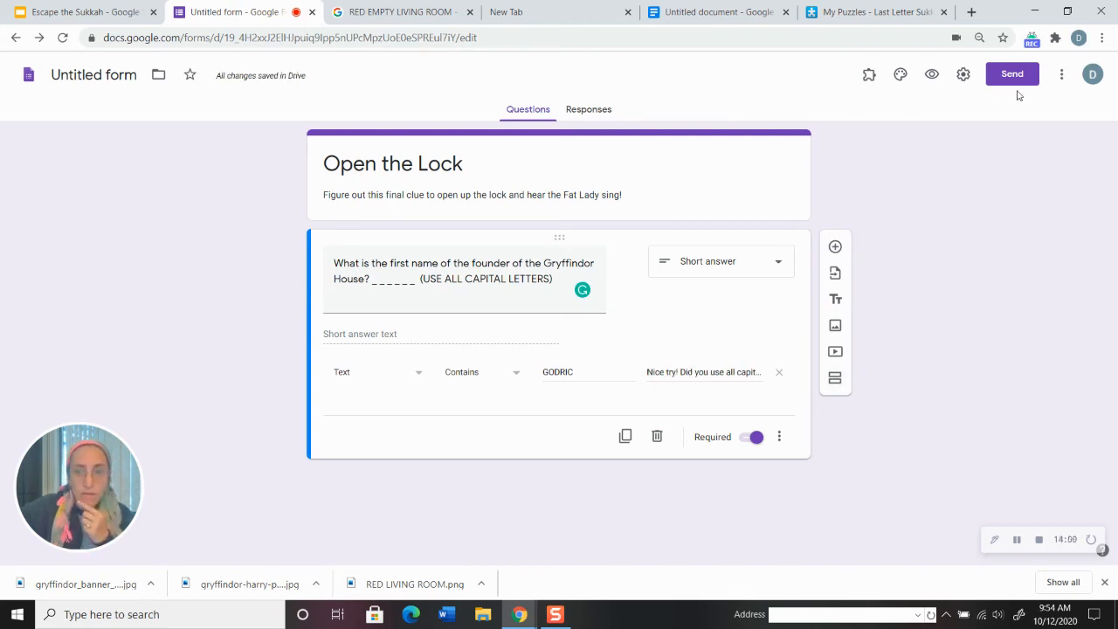
Step: Copy the full, unshortened sharing link of the "Open the Lock" form and close the sending options
click(992, 79)
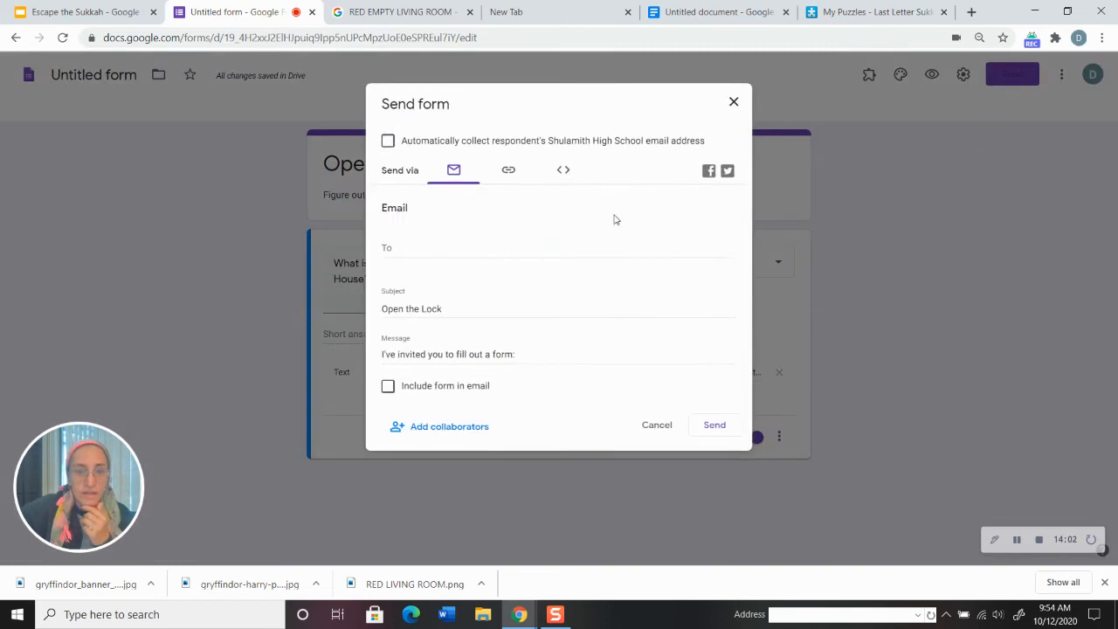
click(514, 172)
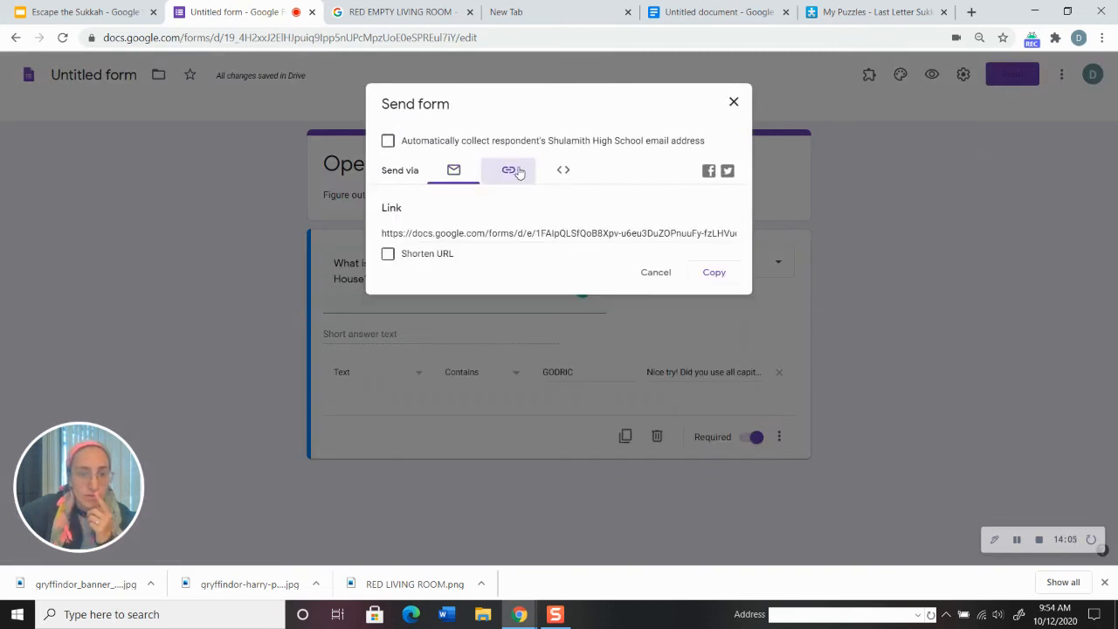
click(583, 234)
right_click(583, 234)
click(607, 242)
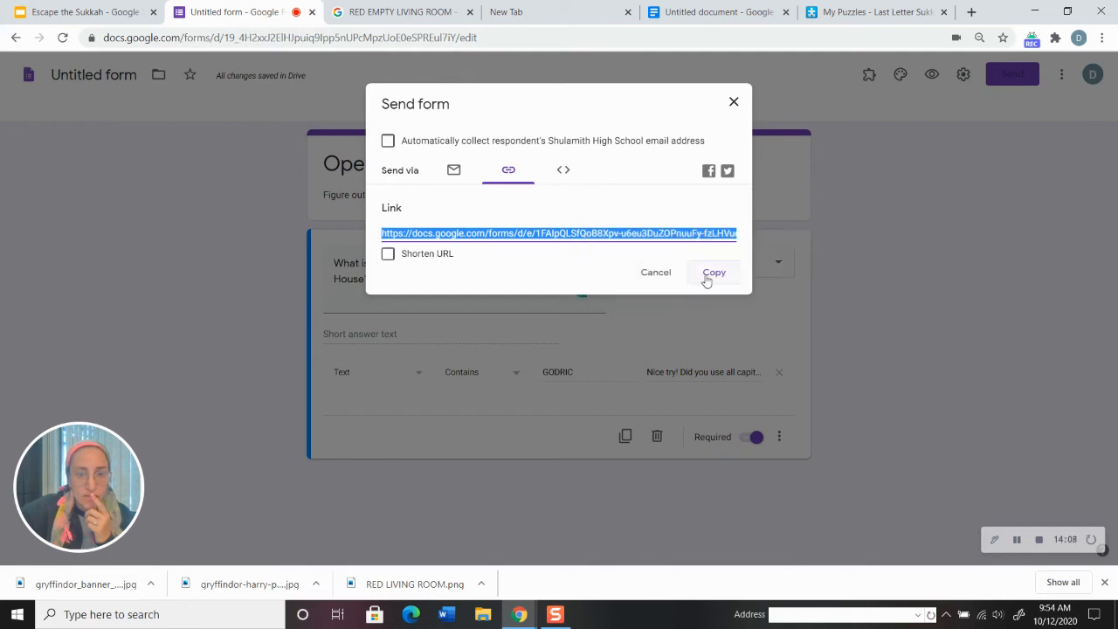
click(656, 272)
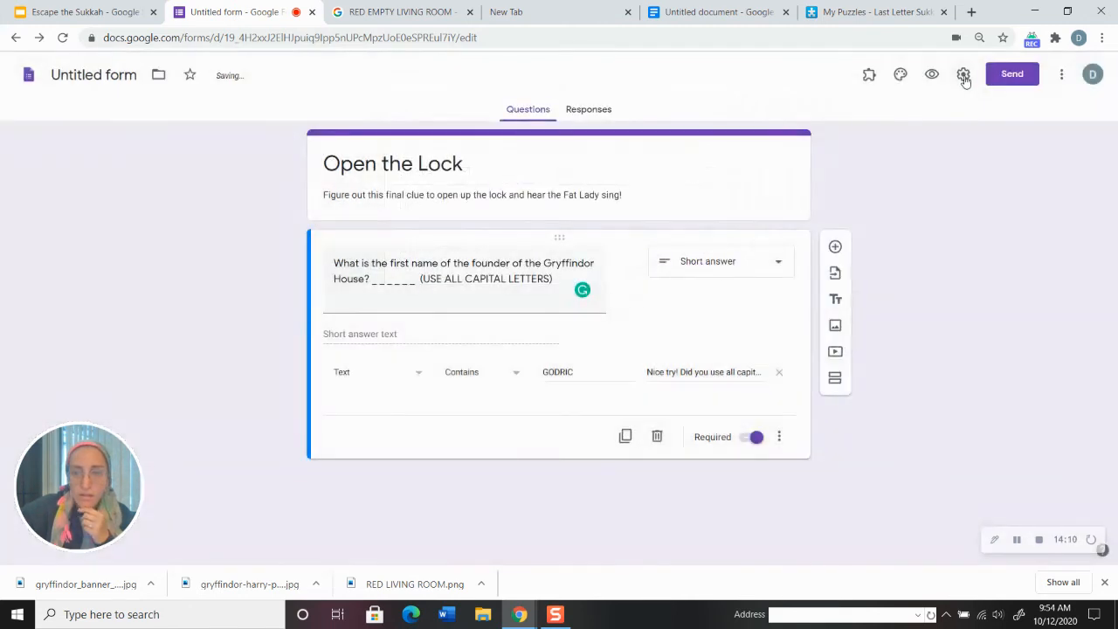
Step: Set the form to collect email addresses and limit respondents to 1 response, saving the settings
click(964, 76)
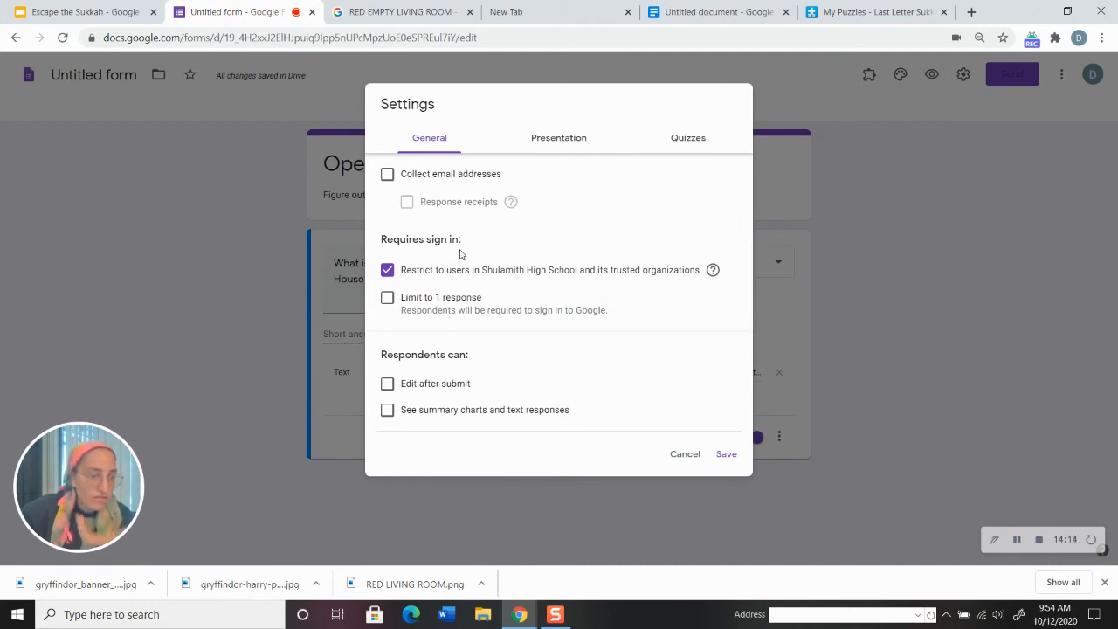
click(388, 176)
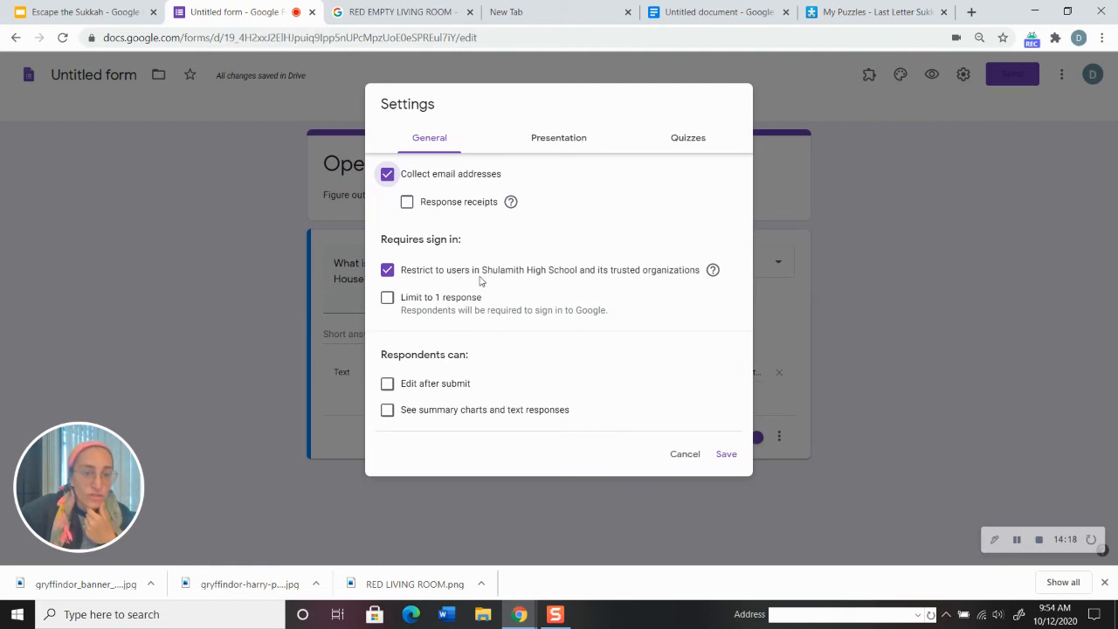
click(388, 299)
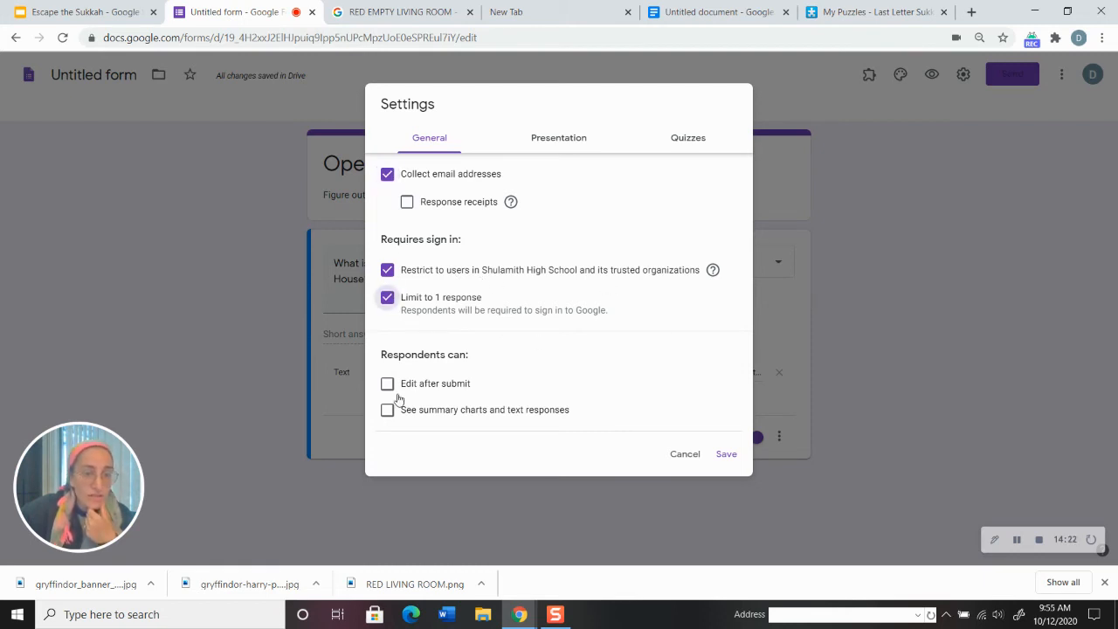
click(721, 455)
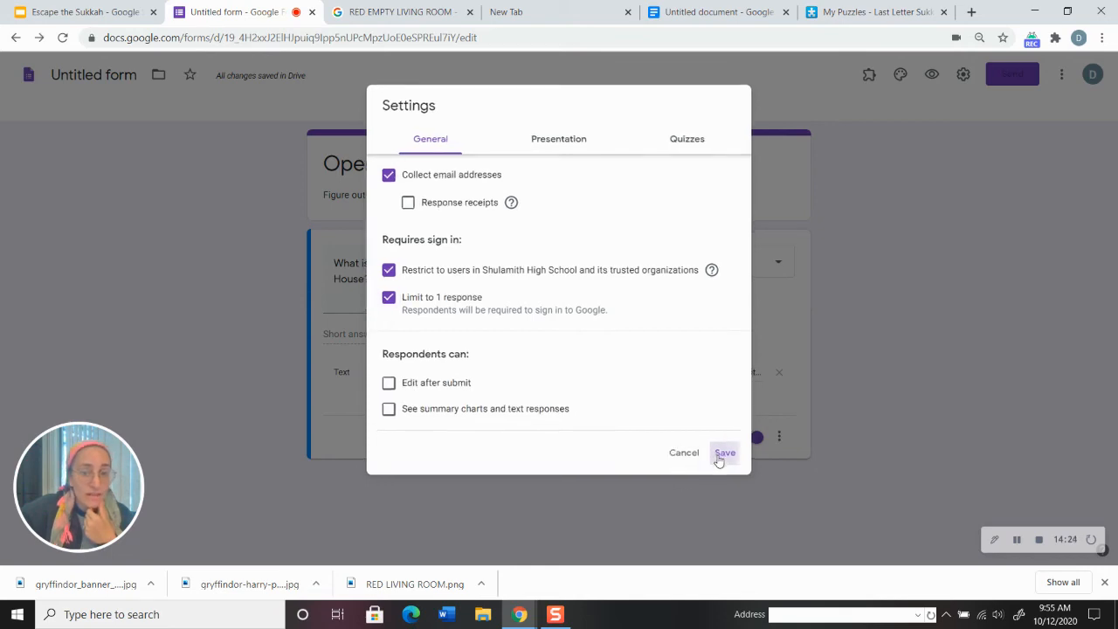
Step: Switch to the "Escape the Sukkah" presentation and examine the available commands for the padlock image on the door
click(116, 14)
right_click(796, 308)
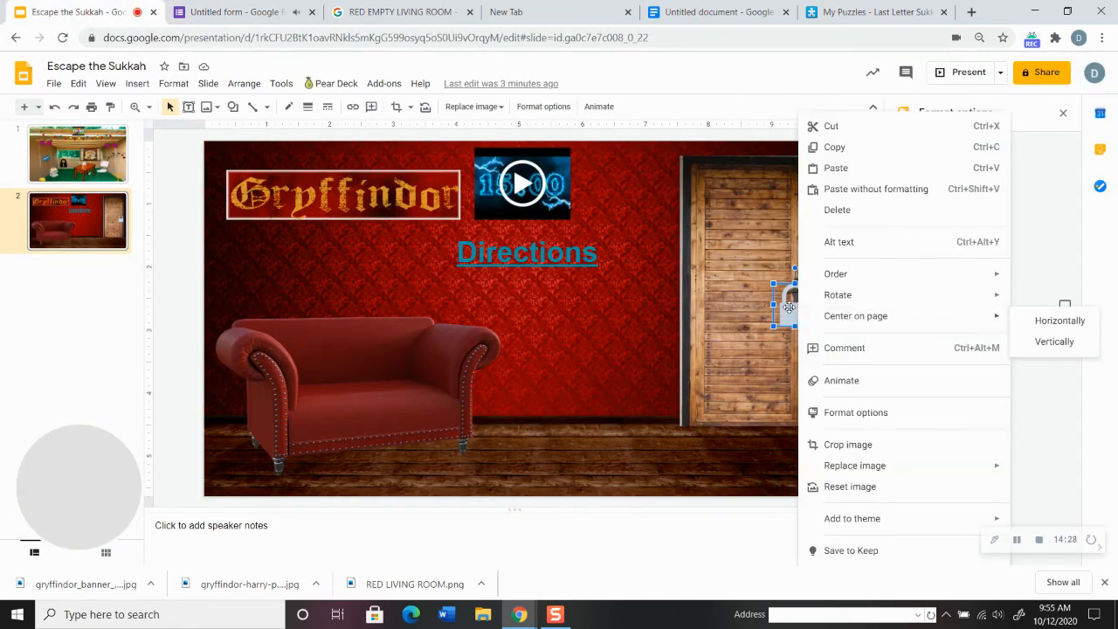
key(Escape)
click(716, 340)
click(617, 345)
click(795, 305)
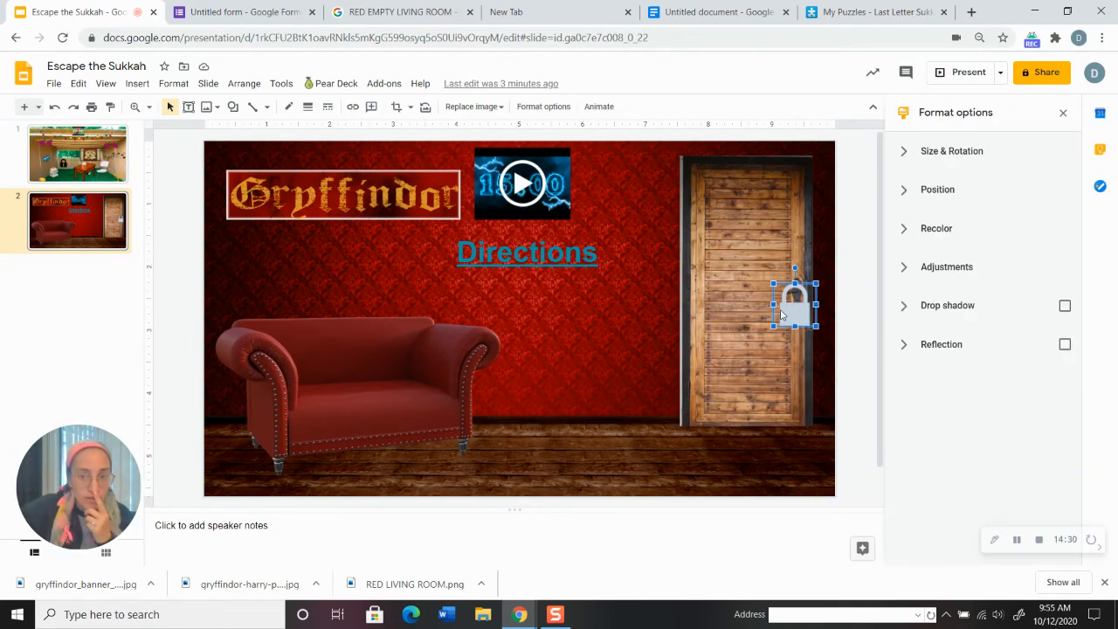
right_click(788, 314)
mouse_move(789, 315)
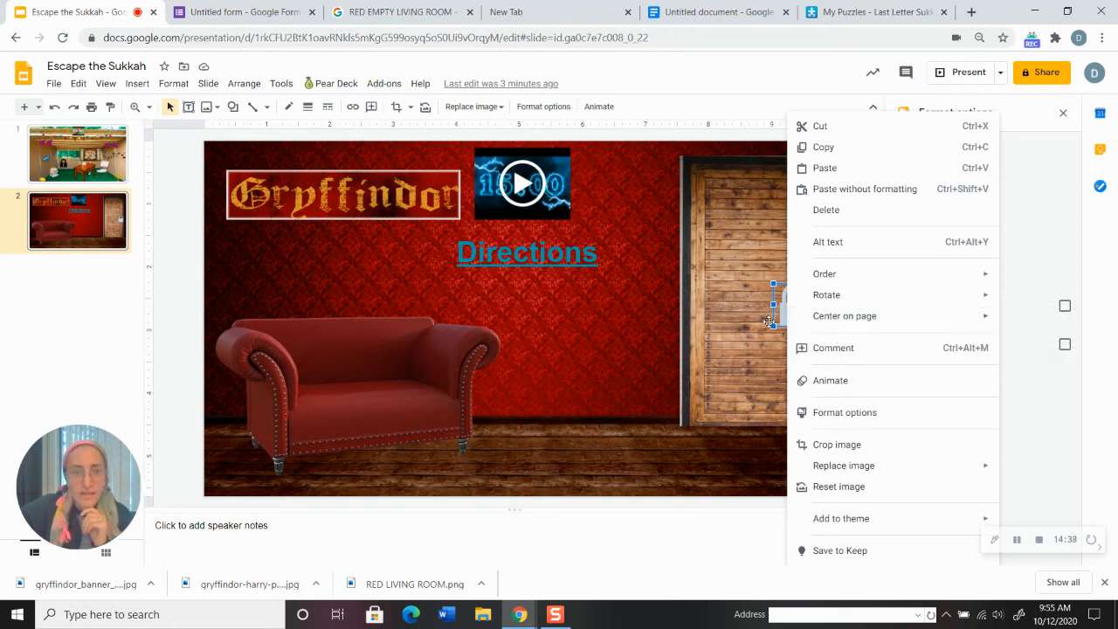
click(598, 330)
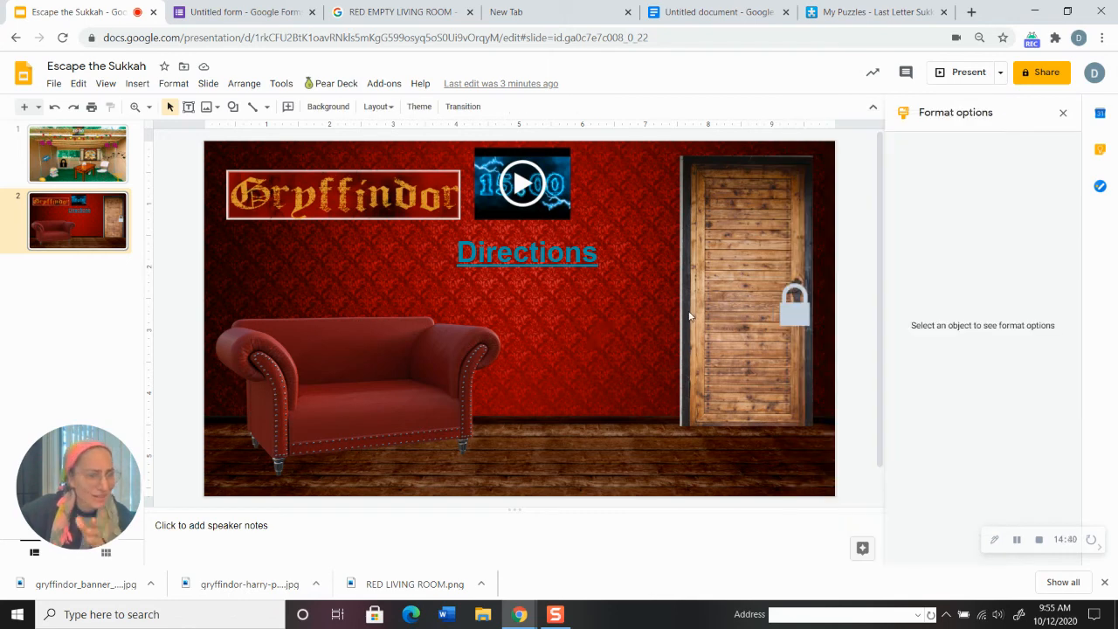